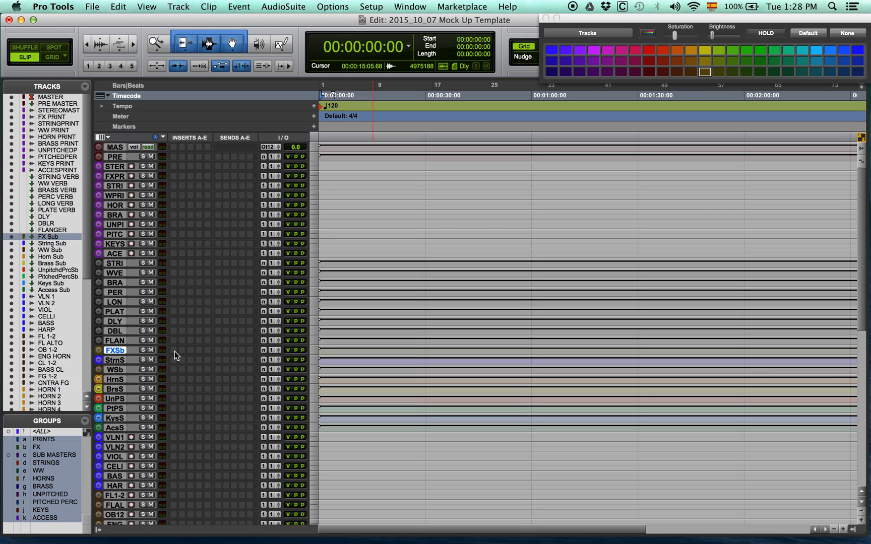
Insert the stereo Channel Strip in the first insert slot of all tracks from FX Sub through the last track in the session
{"action": "scroll", "coordinate": [175, 351], "scroll_direction": "down", "scroll_amount": 10}
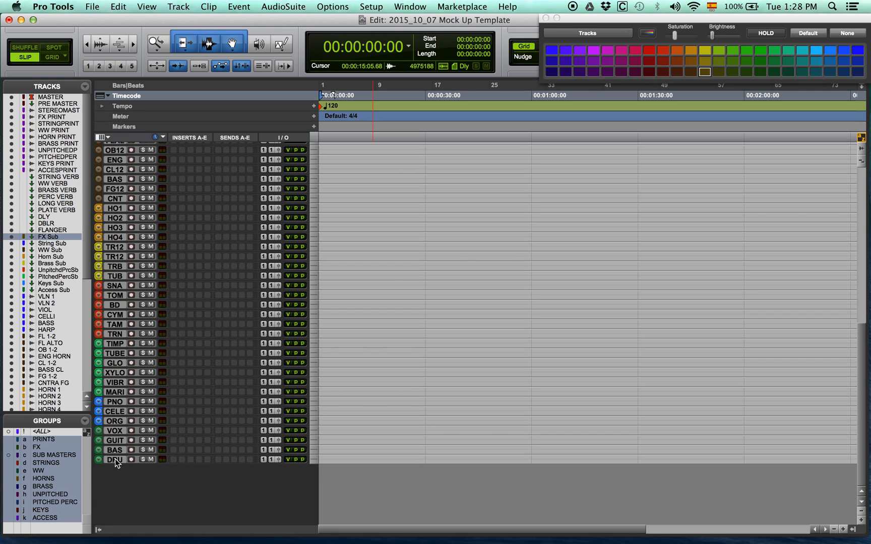
{"action": "left_click", "coordinate": [115, 459], "text": "shift"}
{"action": "scroll", "coordinate": [202, 445], "scroll_direction": "up", "scroll_amount": 7}
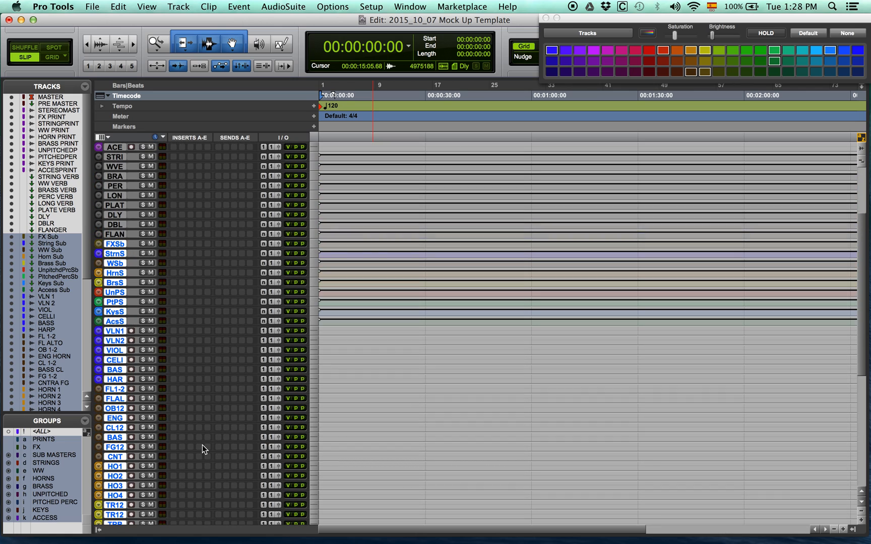
{"action": "left_click", "coordinate": [172, 245]}
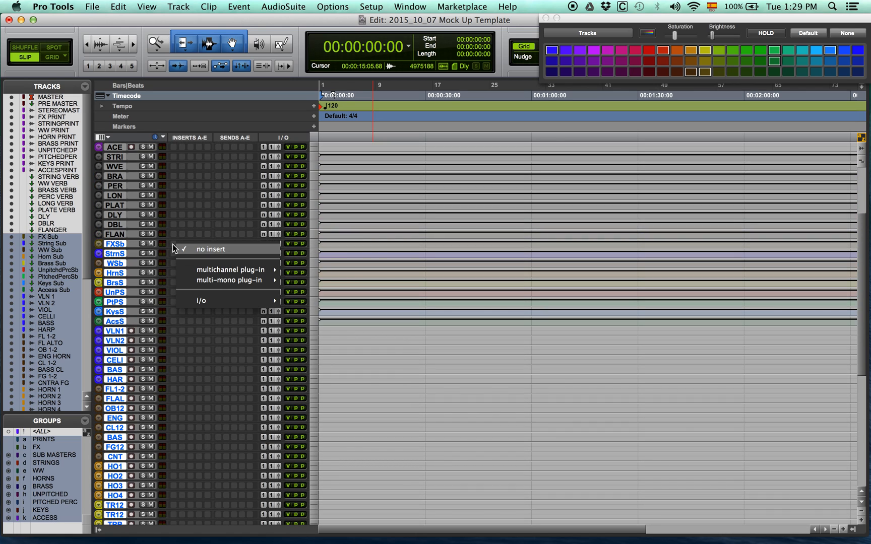
{"action": "mouse_move", "coordinate": [242, 269]}
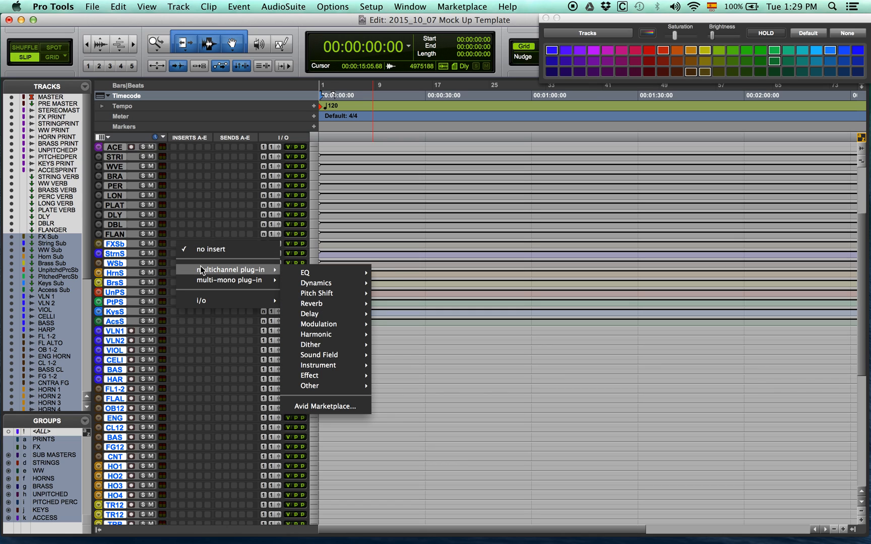
{"action": "mouse_move", "coordinate": [318, 272]}
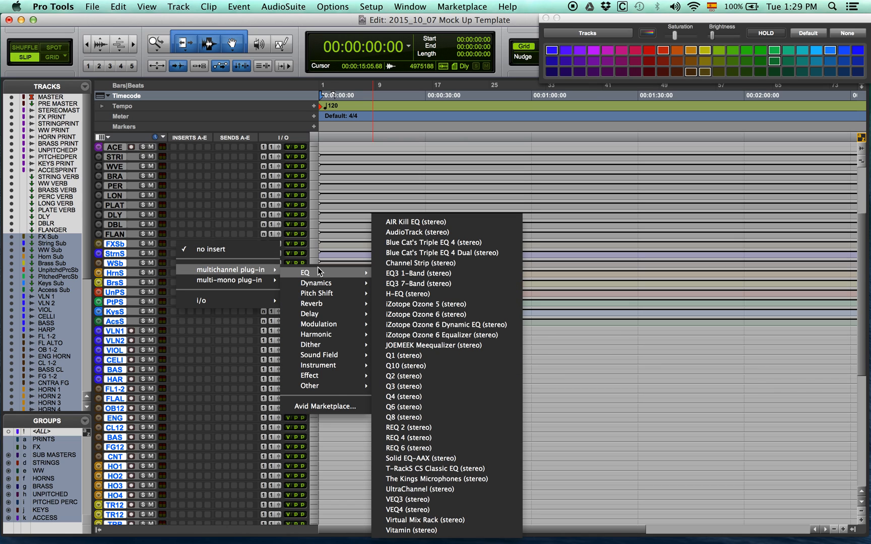
{"action": "left_click", "coordinate": [422, 263]}
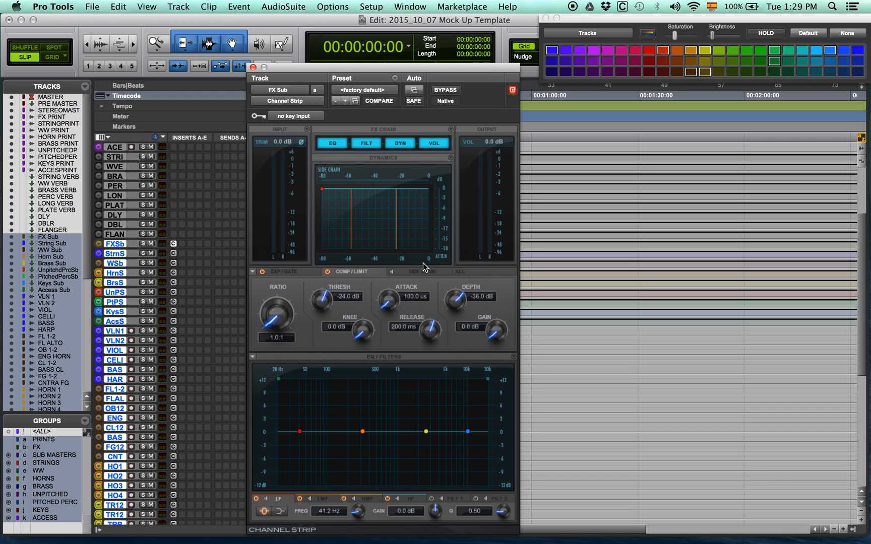
{"action": "left_click", "coordinate": [253, 67]}
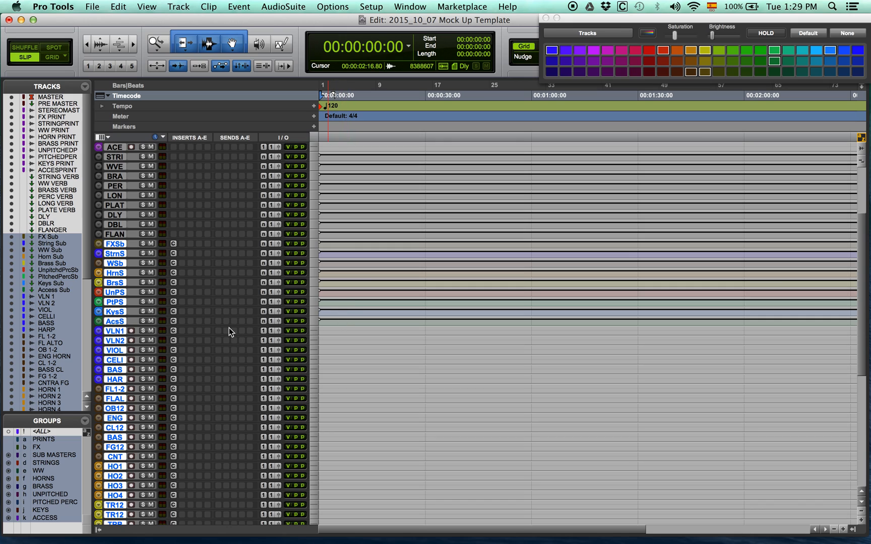
Insert the stereo NLS Channel harmonic plug-in in the second insert slot of all tracks from VLN 1 through the last track
{"action": "left_click", "coordinate": [116, 331]}
{"action": "left_click", "coordinate": [116, 331]}
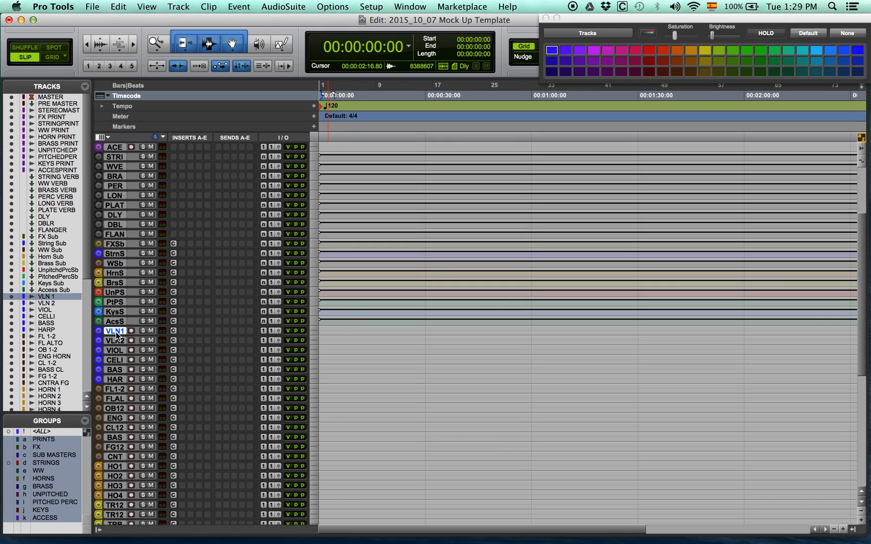
{"action": "scroll", "coordinate": [121, 383], "scroll_direction": "down", "scroll_amount": 10}
{"action": "left_click", "coordinate": [115, 458], "text": "shift"}
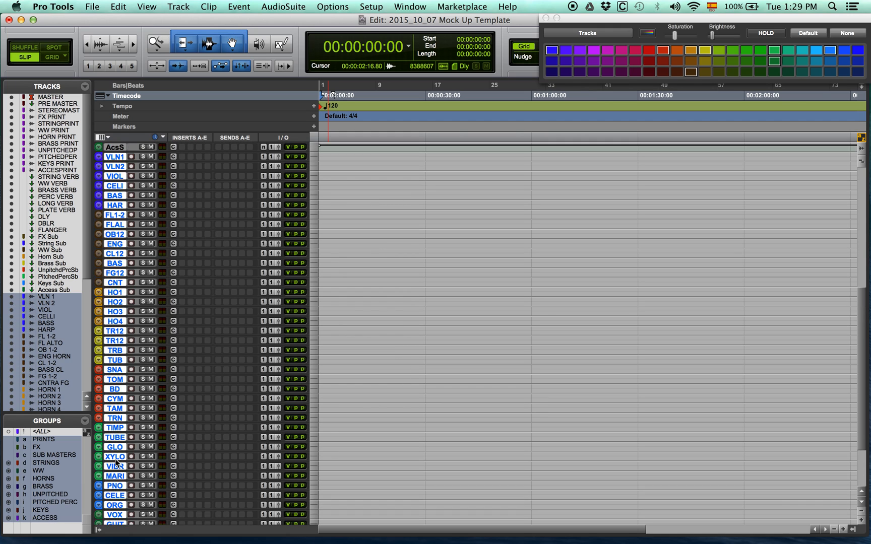
{"action": "scroll", "coordinate": [115, 458], "scroll_direction": "up", "scroll_amount": 5}
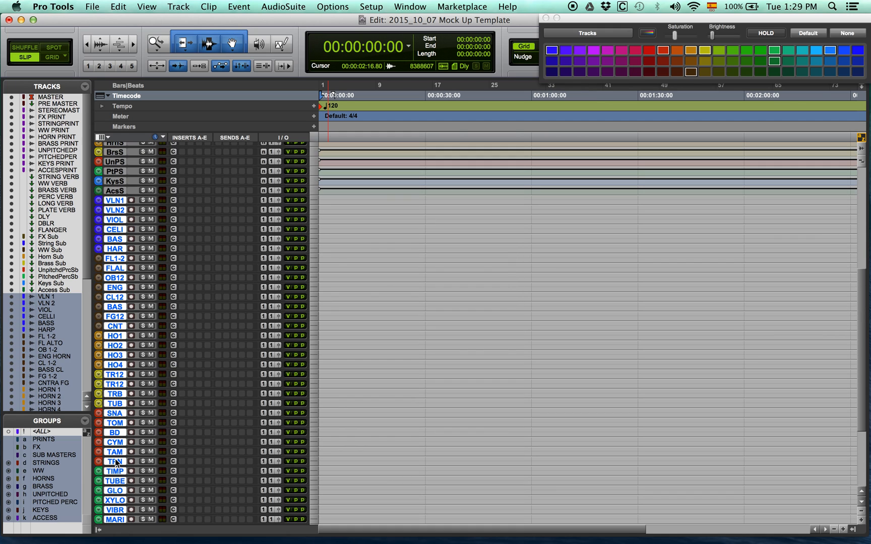
{"action": "left_click", "coordinate": [182, 200]}
{"action": "mouse_move", "coordinate": [208, 226]}
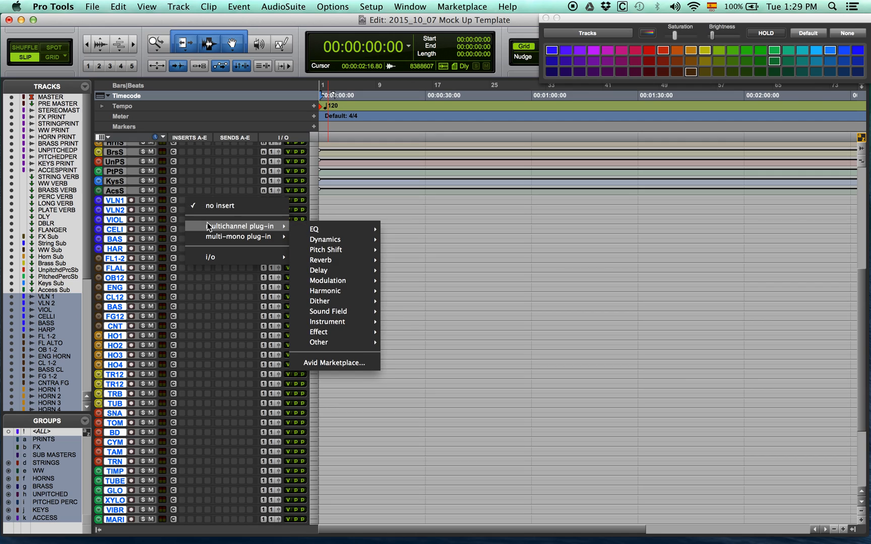
{"action": "mouse_move", "coordinate": [341, 296]}
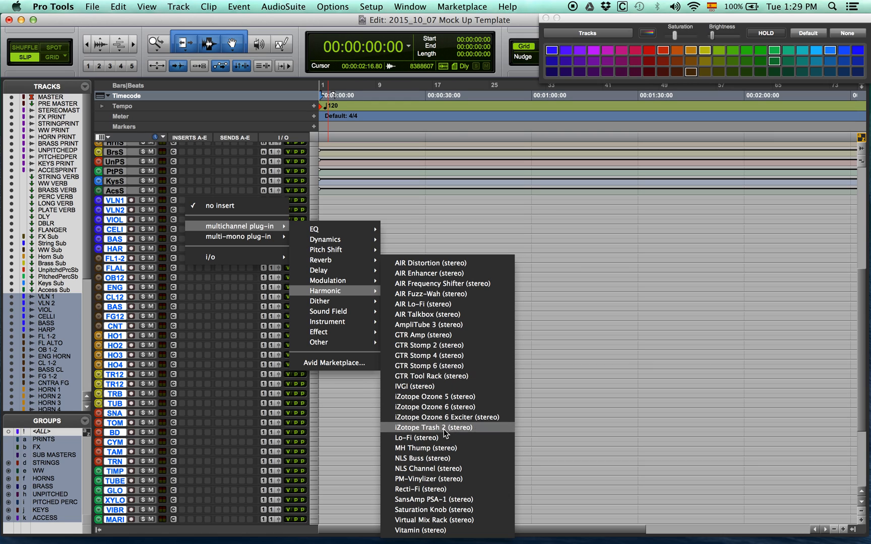
{"action": "left_click", "coordinate": [439, 469]}
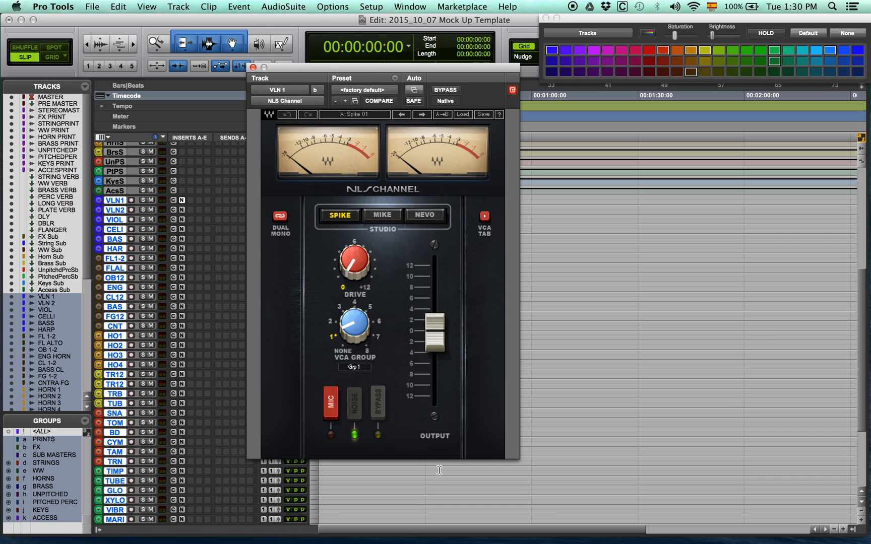
View the VCA groups console of the NLS Channel on VLN 1, return to the channel controls and close the plug-in window
{"action": "left_click", "coordinate": [485, 217]}
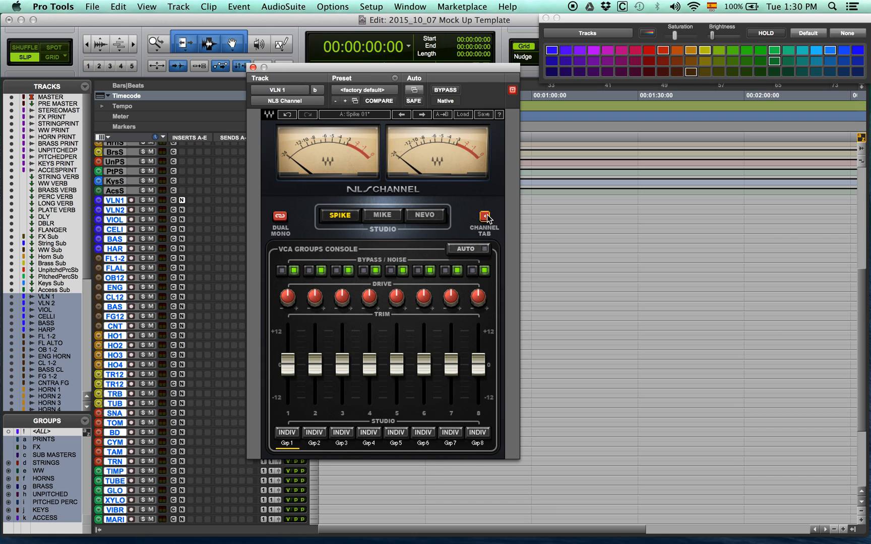
{"action": "left_click", "coordinate": [485, 217]}
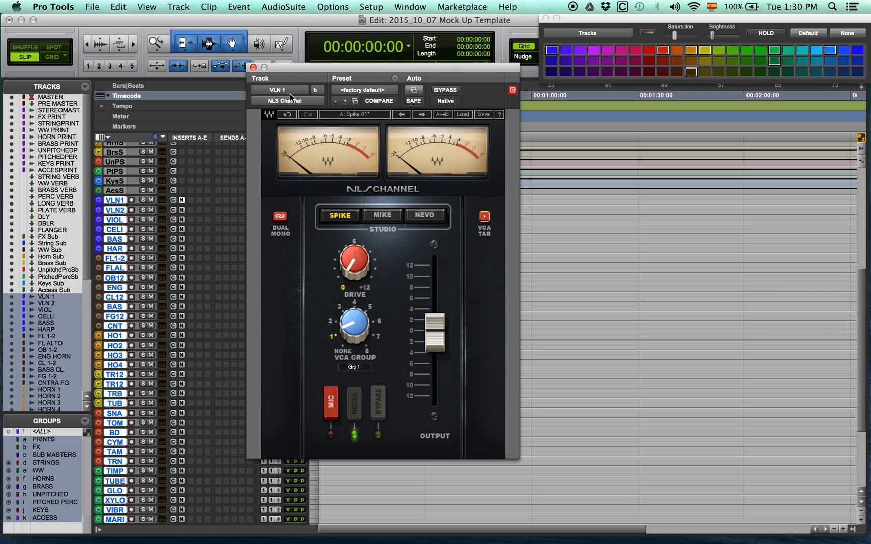
{"action": "left_click", "coordinate": [254, 68]}
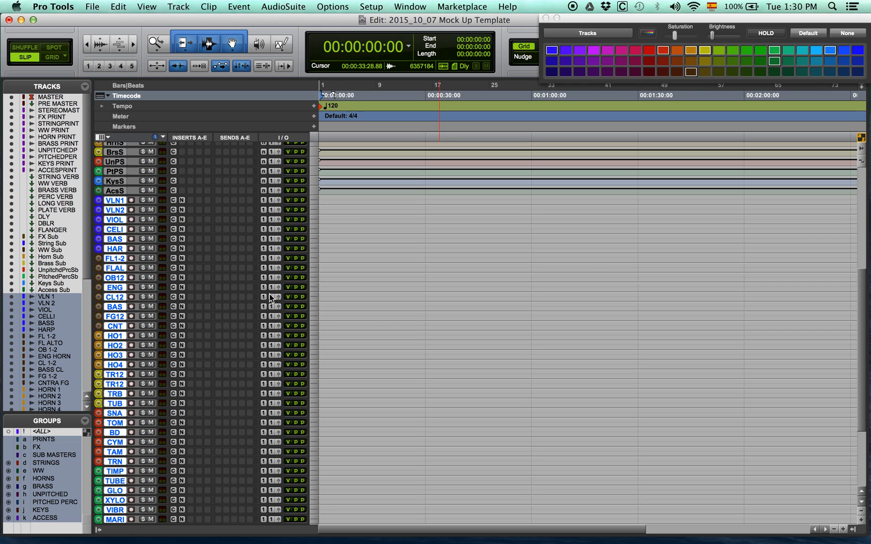
Insert Altiverb 7 in the first insert slot of the reverb tracks from STRING VERB through LONG VERB
{"action": "scroll", "coordinate": [270, 294], "scroll_direction": "up", "scroll_amount": 1}
{"action": "scroll", "coordinate": [269, 294], "scroll_direction": "up", "scroll_amount": 10}
{"action": "left_click", "coordinate": [118, 227]}
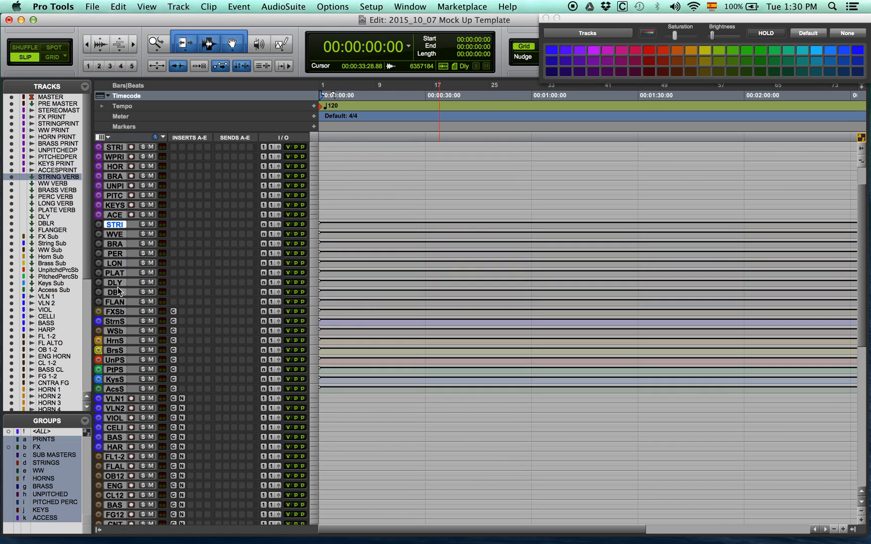
{"action": "left_click", "coordinate": [115, 303], "text": "shift"}
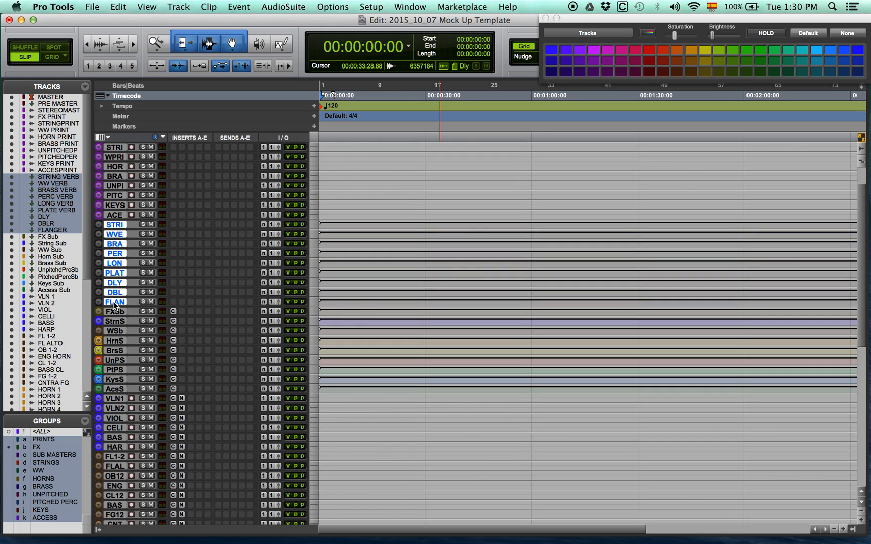
{"action": "left_click", "coordinate": [113, 223]}
{"action": "left_click", "coordinate": [115, 263], "text": "shift"}
{"action": "left_click", "coordinate": [176, 263]}
{"action": "mouse_move", "coordinate": [199, 288]}
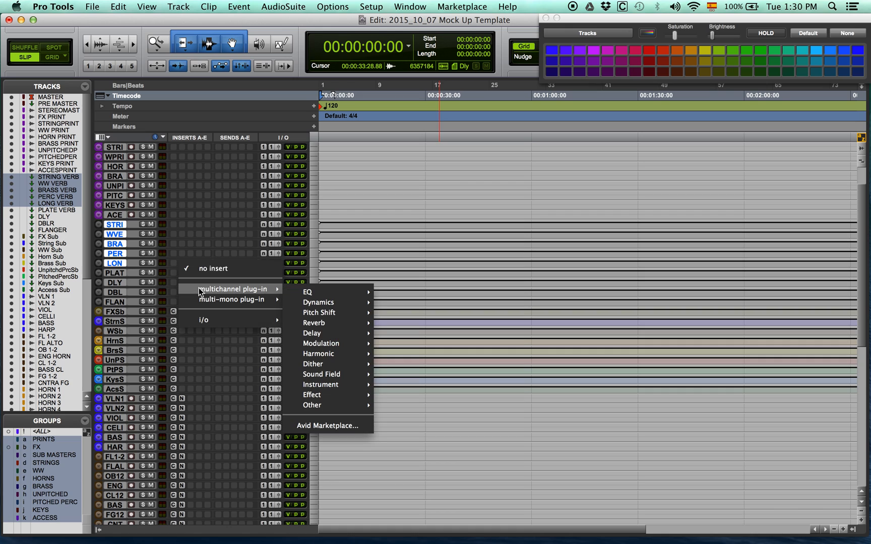
{"action": "left_click", "coordinate": [414, 361]}
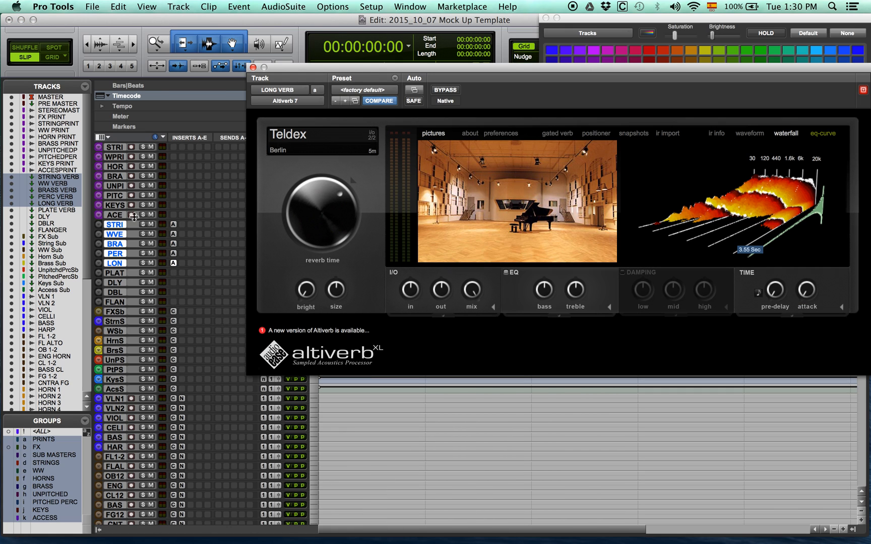
Load the Concertgebouw 8m omni impulse response from the favorites into STRING VERB's Altiverb
{"action": "left_click", "coordinate": [175, 225]}
{"action": "left_click", "coordinate": [339, 137]}
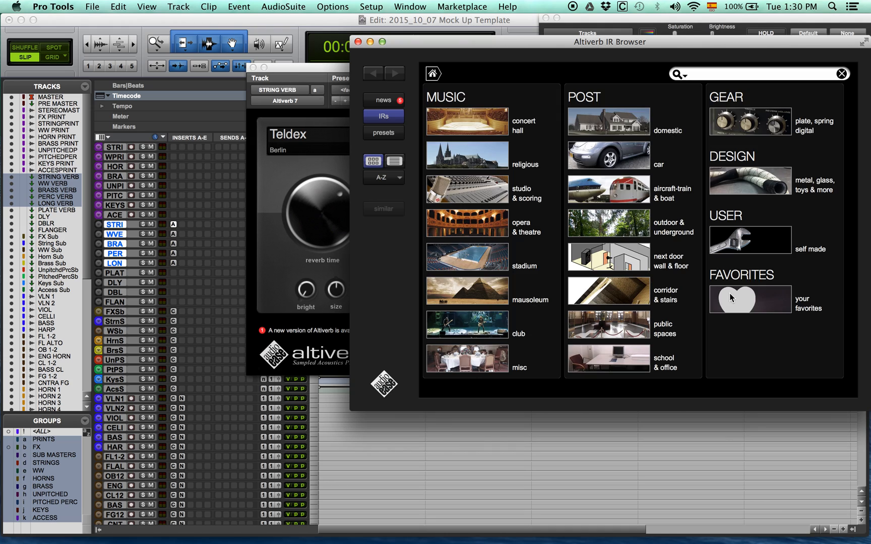
{"action": "left_click", "coordinate": [729, 292]}
{"action": "left_click", "coordinate": [538, 126]}
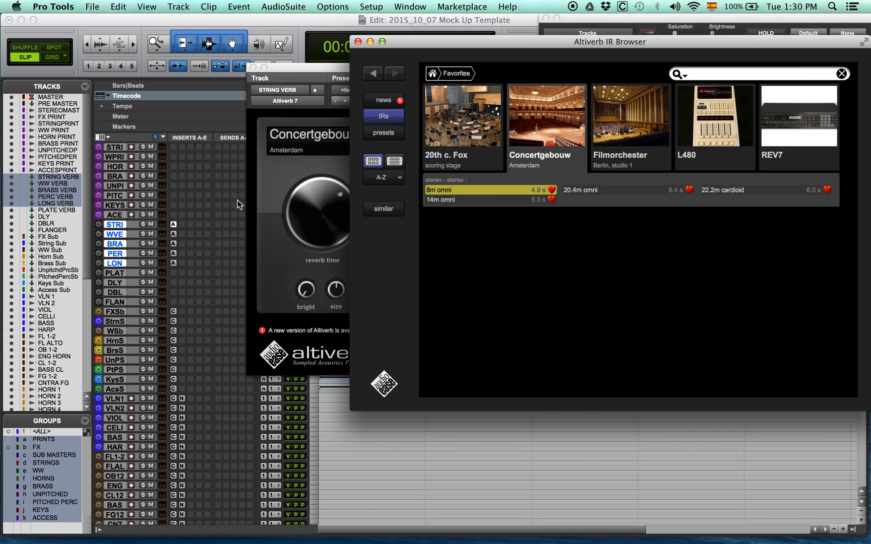
Load the Concertgebouw 14m omni impulse response into WW VERB's Altiverb
{"action": "left_click", "coordinate": [175, 233]}
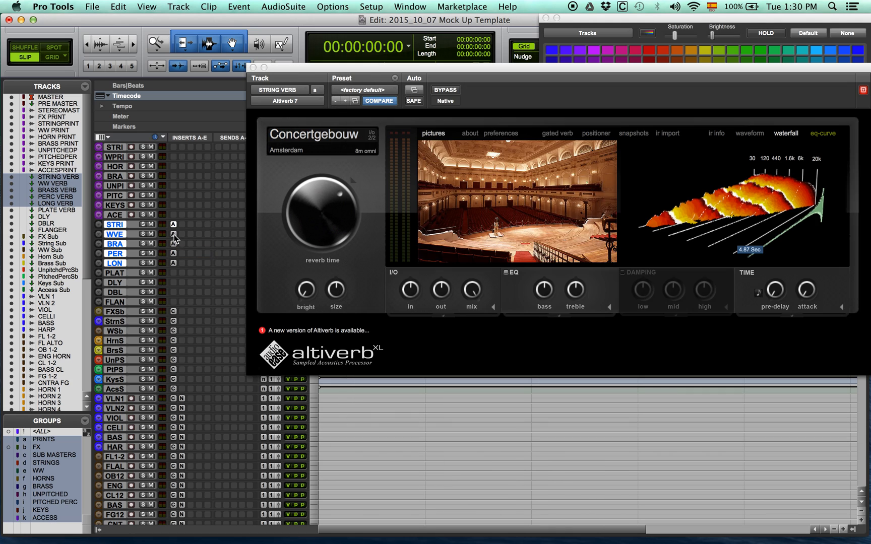
{"action": "left_click", "coordinate": [303, 134]}
{"action": "left_click", "coordinate": [506, 152]}
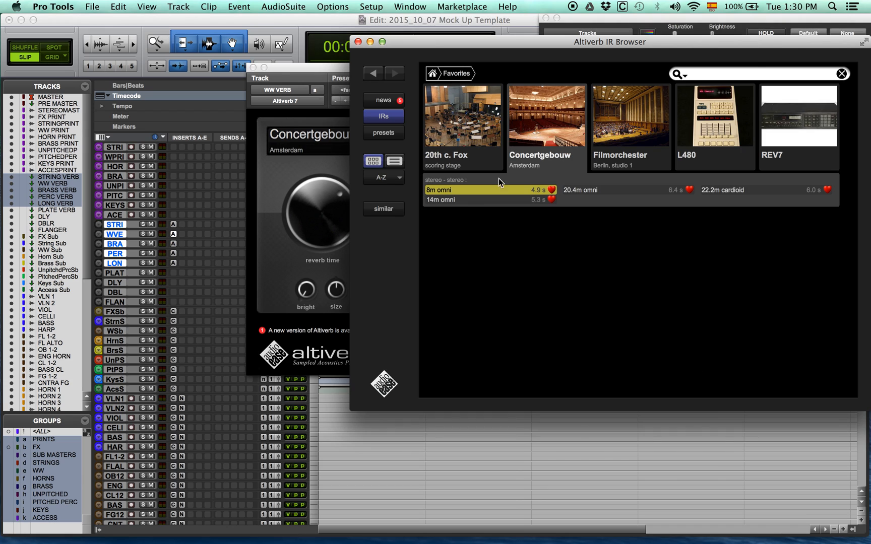
{"action": "left_click", "coordinate": [454, 201]}
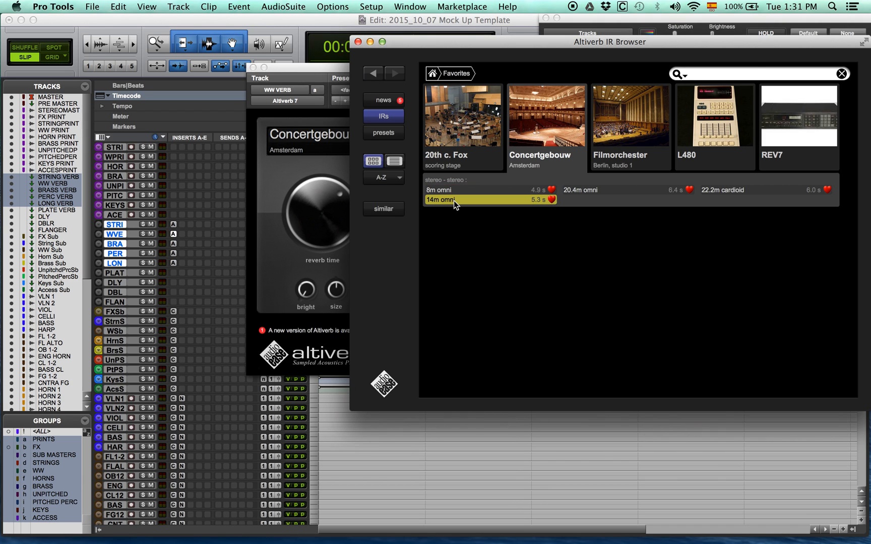
Load the Concertgebouw 20.4m omni impulse response into BRASS VERB's Altiverb
{"action": "left_click", "coordinate": [175, 244]}
{"action": "left_click", "coordinate": [302, 134]}
{"action": "left_click", "coordinate": [555, 98]}
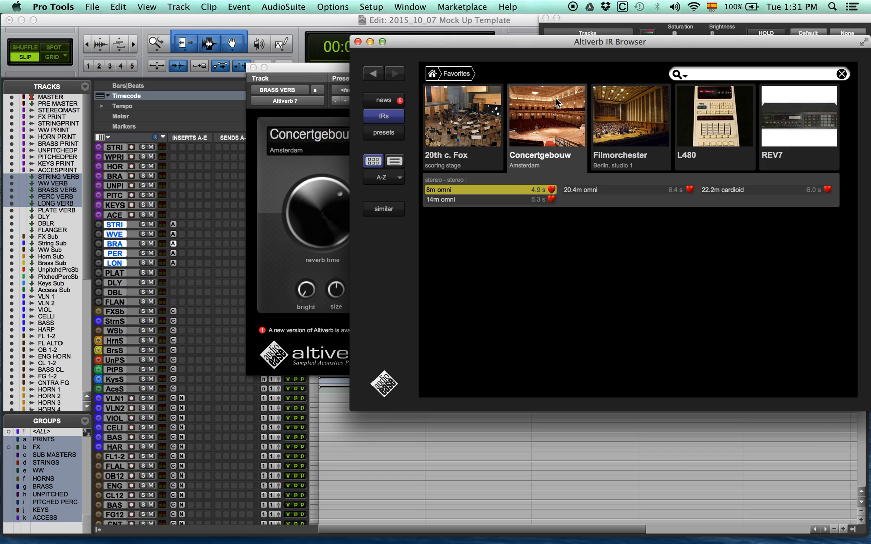
{"action": "left_click", "coordinate": [584, 189]}
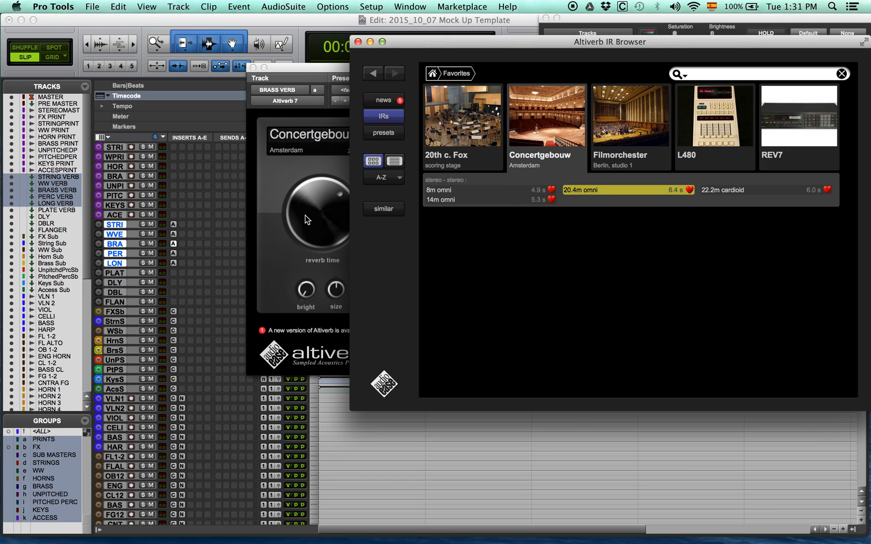
Load the Concertgebouw 22.2m cardioid impulse response from the favorites into PERC VERB's Altiverb
{"action": "left_click", "coordinate": [174, 253]}
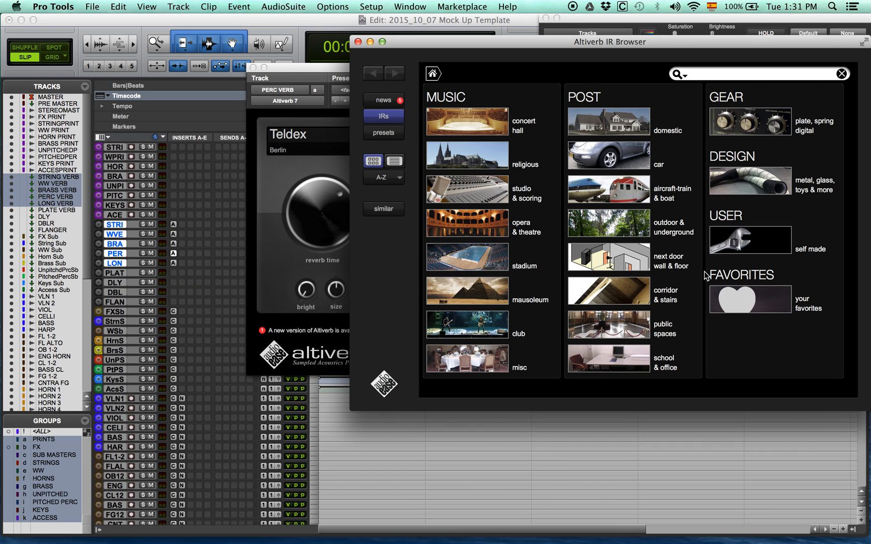
{"action": "left_click", "coordinate": [705, 276]}
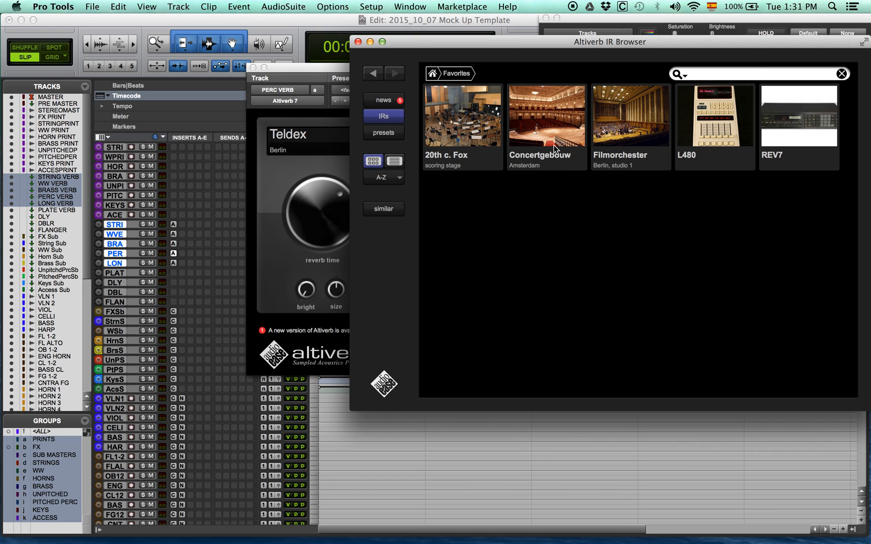
{"action": "left_click", "coordinate": [553, 145]}
{"action": "left_click", "coordinate": [733, 193]}
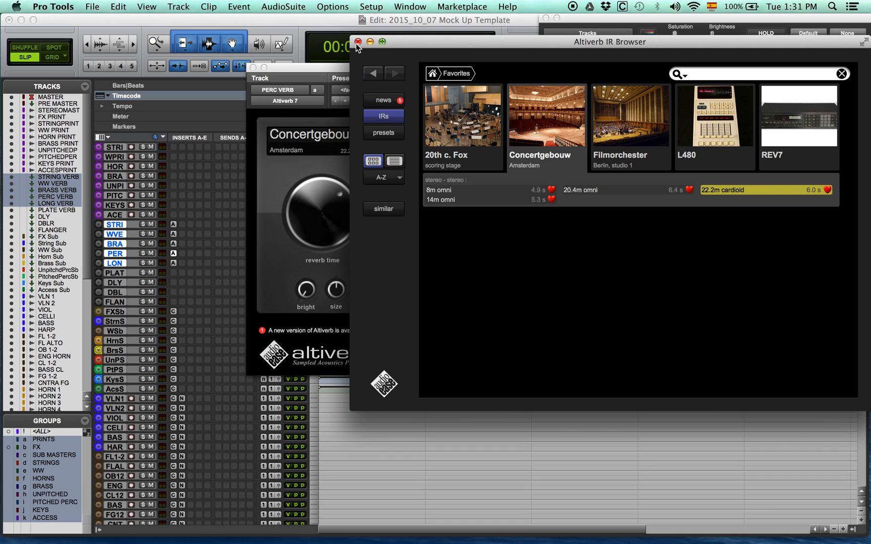
Load the Concertgebouw 22.2m cardioid impulse response from the favorites into LONG VERB's Altiverb
{"action": "left_click", "coordinate": [171, 261]}
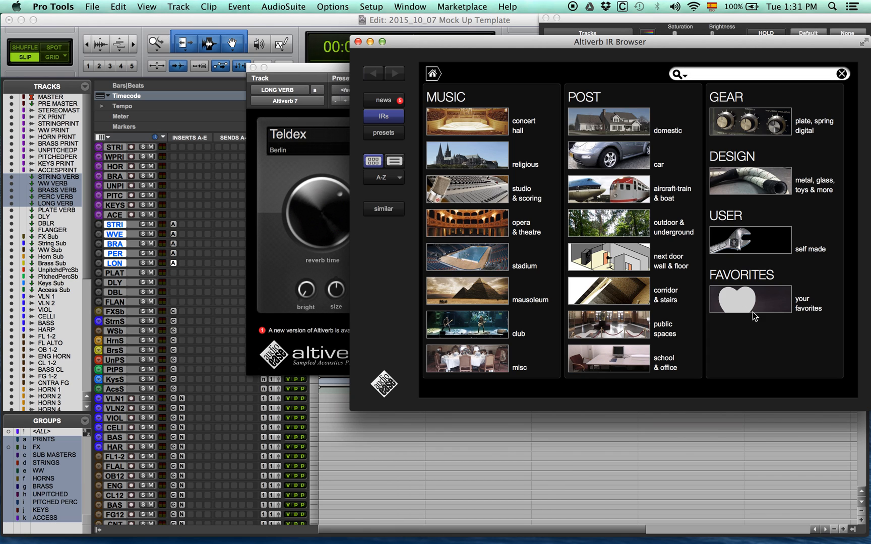
{"action": "left_click", "coordinate": [758, 297]}
{"action": "left_click", "coordinate": [559, 122]}
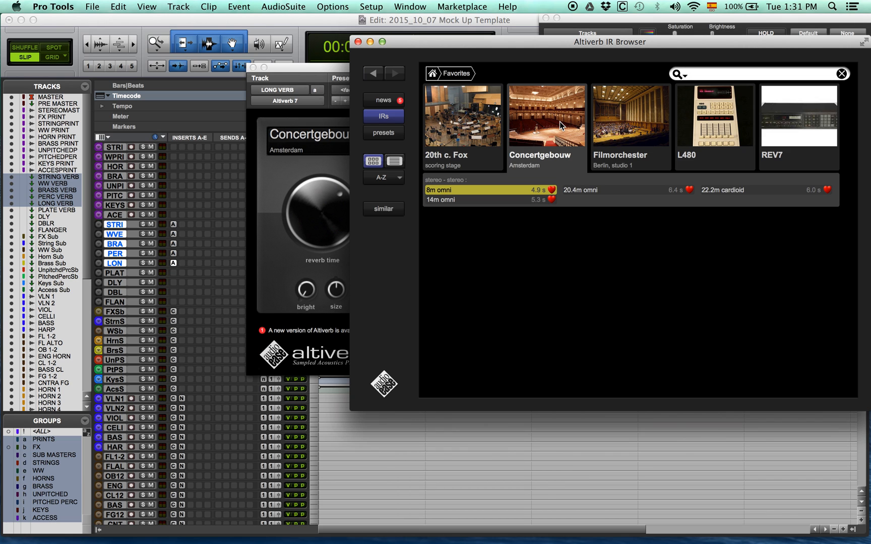
{"action": "left_click", "coordinate": [773, 190]}
Set LONG VERB's Altiverb size to about 116 % and lengthen its reverb time to about 6.97 s, and close the plug-in
{"action": "left_click", "coordinate": [358, 42]}
{"action": "mouse_move", "coordinate": [335, 278]}
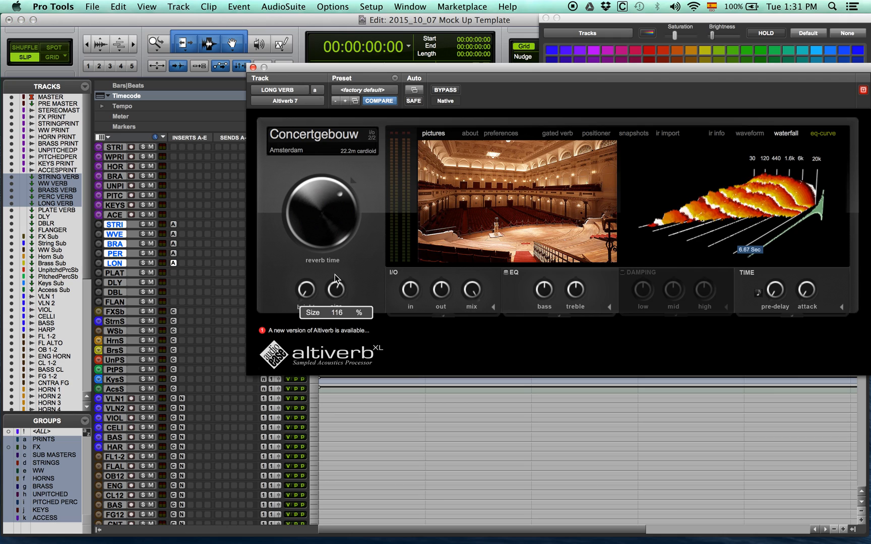
{"action": "left_click_drag", "start_coordinate": [344, 194], "coordinate": [393, 212]}
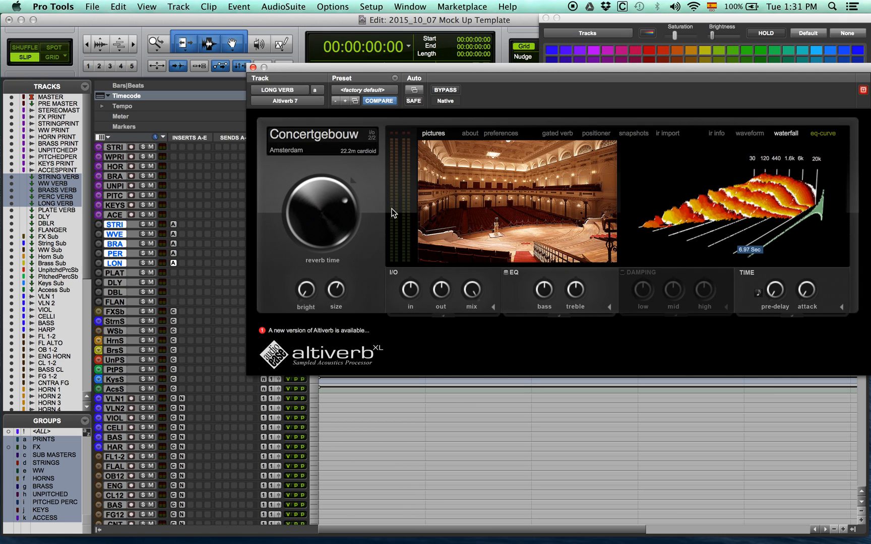
{"action": "left_click", "coordinate": [253, 67]}
Insert the Renaissance Reverb (RVerb) plug-in on the PLATE VERB track, load a factory preset and close the plug-in
{"action": "left_click", "coordinate": [172, 273]}
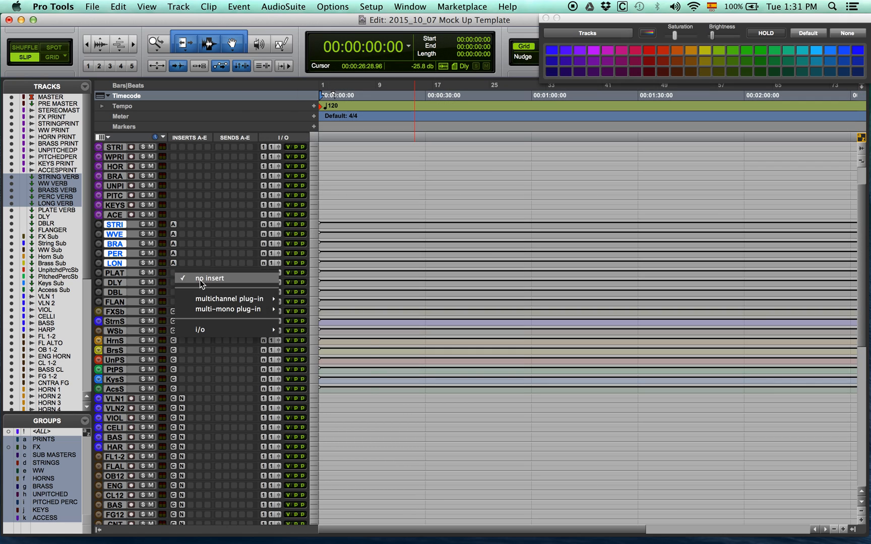
{"action": "left_click", "coordinate": [447, 448]}
{"action": "left_click", "coordinate": [576, 114]}
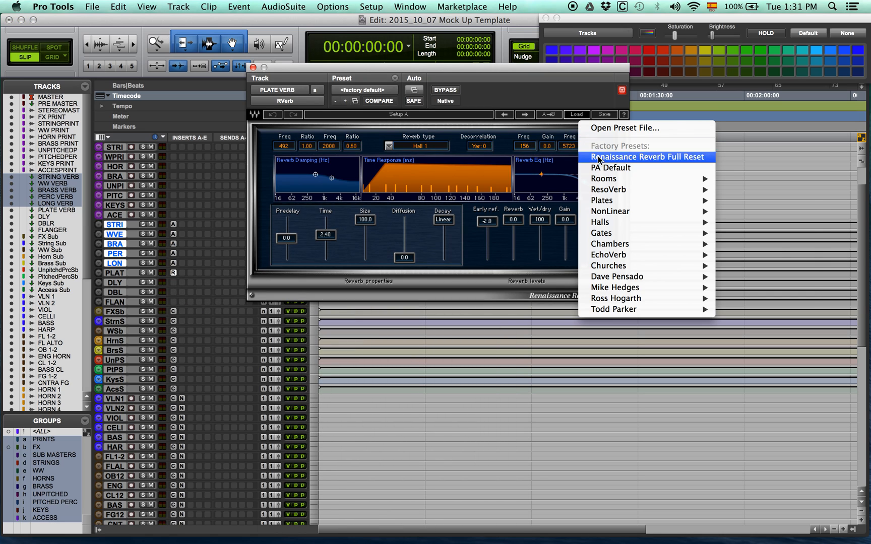
{"action": "left_click", "coordinate": [745, 234]}
{"action": "left_click", "coordinate": [253, 67]}
Insert the multichannel Mod Delay III plug-in on the DLY track and close its window
{"action": "left_click", "coordinate": [173, 282]}
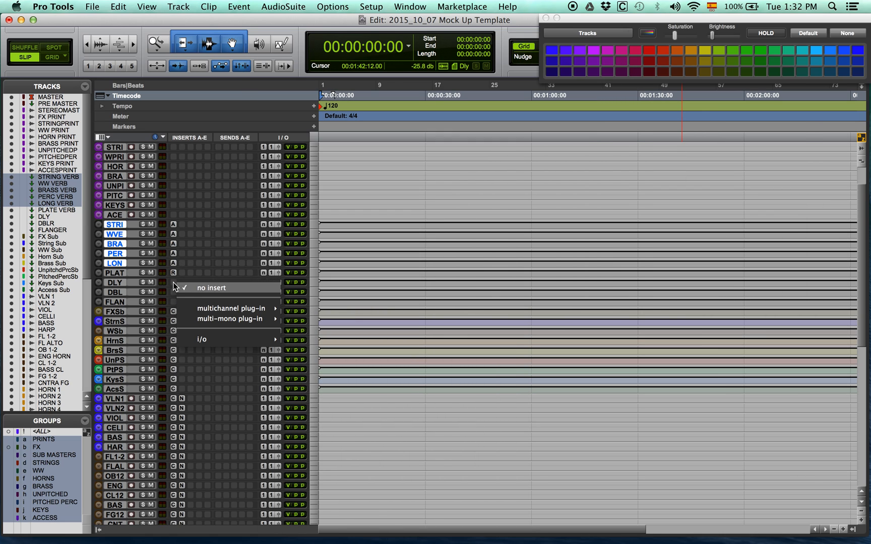
{"action": "mouse_move", "coordinate": [204, 307]}
{"action": "mouse_move", "coordinate": [323, 354]}
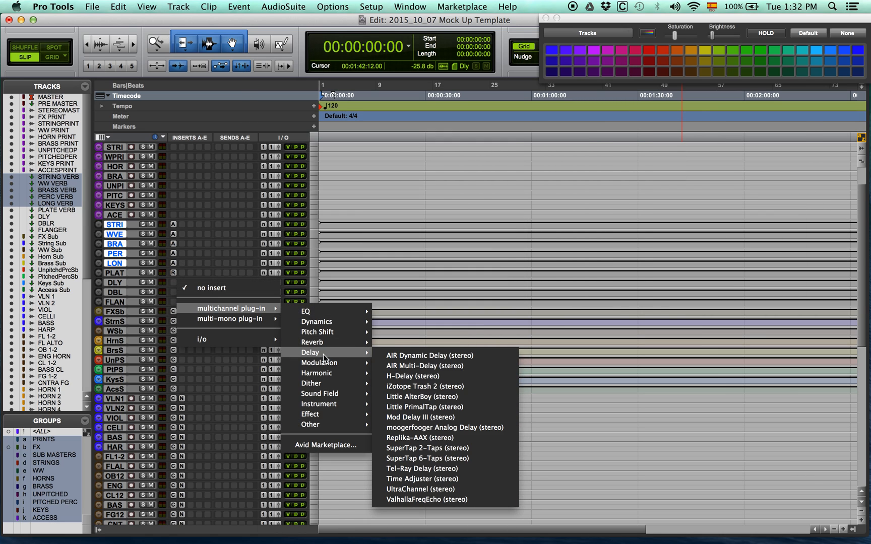
{"action": "left_click", "coordinate": [428, 417]}
{"action": "left_click", "coordinate": [175, 283]}
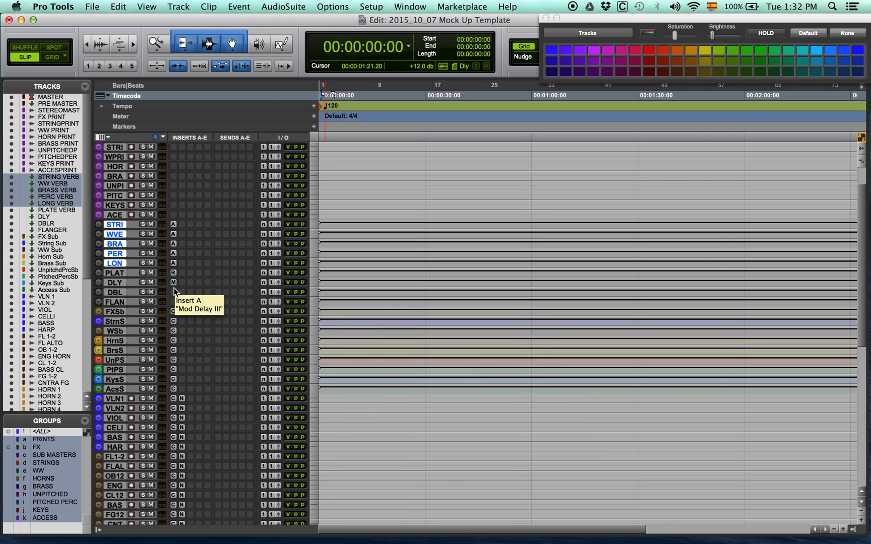
Insert the multichannel Doubler4 plug-in on the DBLR track
{"action": "left_click", "coordinate": [173, 291]}
{"action": "mouse_move", "coordinate": [232, 318]}
{"action": "mouse_move", "coordinate": [308, 321]}
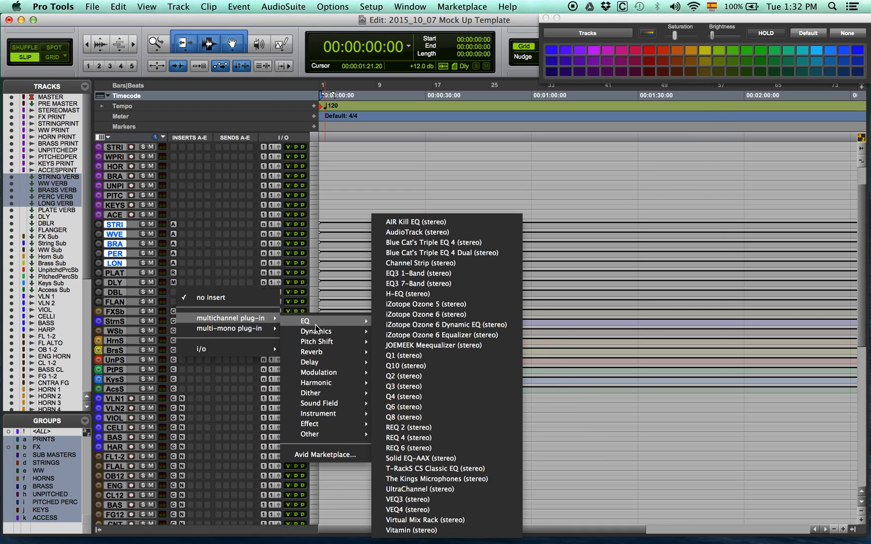
{"action": "mouse_move", "coordinate": [323, 373]}
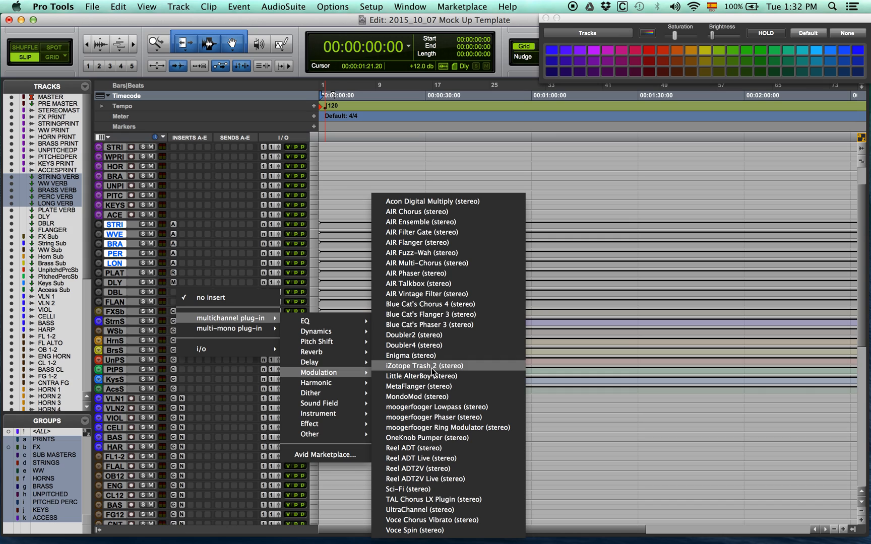
{"action": "left_click", "coordinate": [416, 346]}
Replace Doubler4 on the DBLR track with the multichannel Reel ADT plug-in
{"action": "left_click", "coordinate": [315, 101]}
{"action": "mouse_move", "coordinate": [372, 101]}
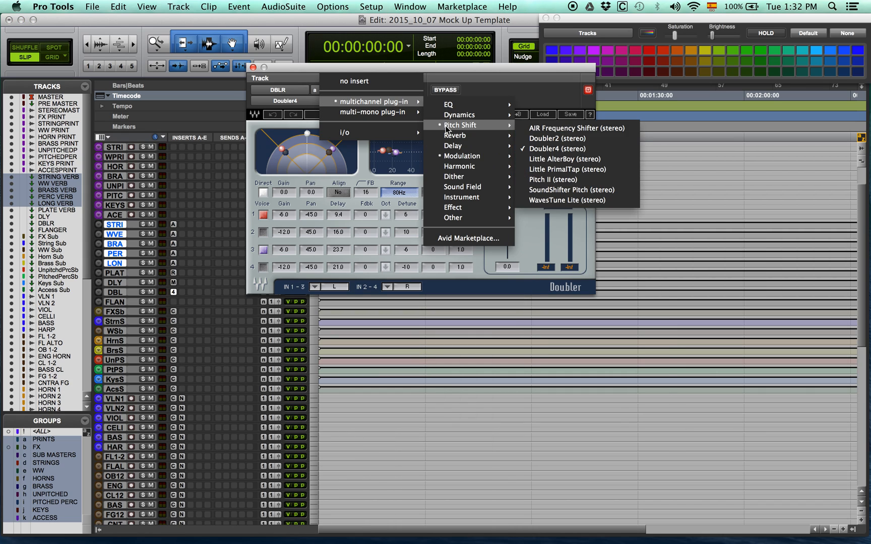
{"action": "mouse_move", "coordinate": [462, 155]}
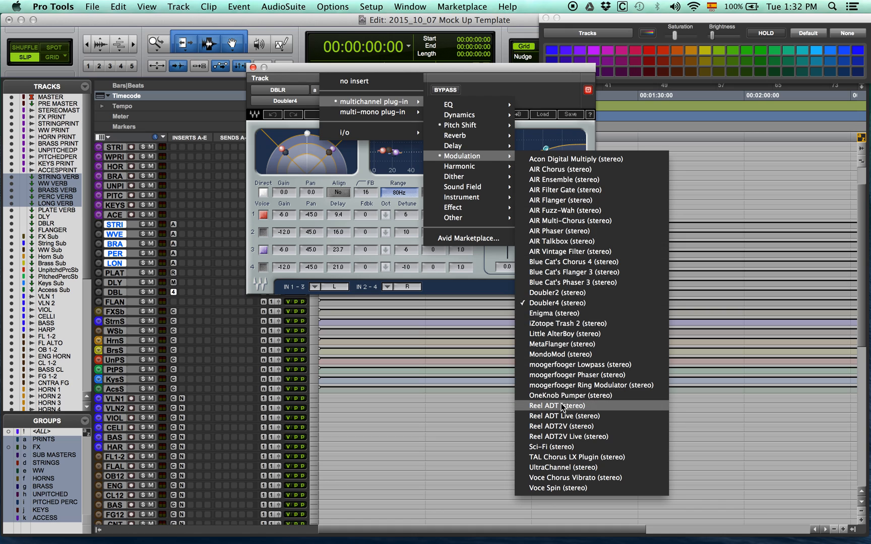
{"action": "left_click", "coordinate": [562, 406]}
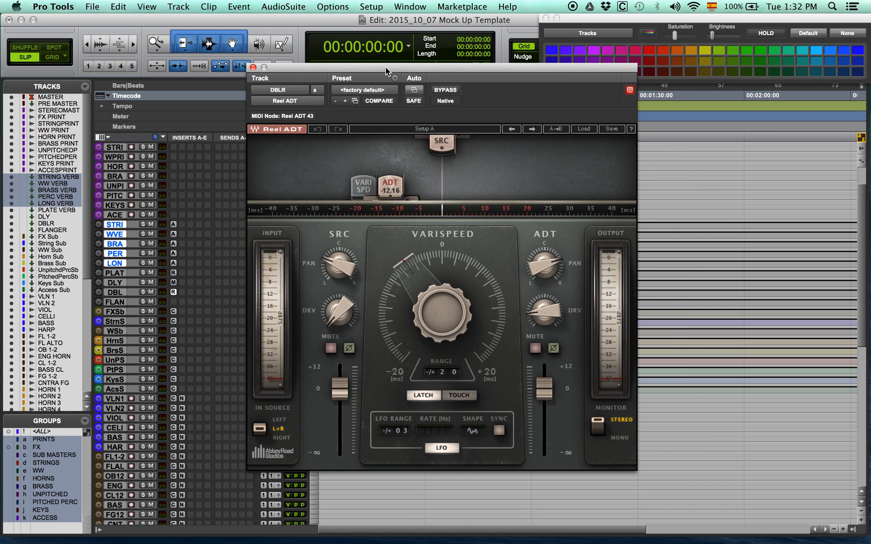
Load the Fake Stereo preset in DBLR's Reel ADT, set its LFO rate to 0.205 Hz, and close the plug-in
{"action": "left_click_drag", "start_coordinate": [315, 68], "coordinate": [371, 29]}
{"action": "left_click", "coordinate": [639, 87]}
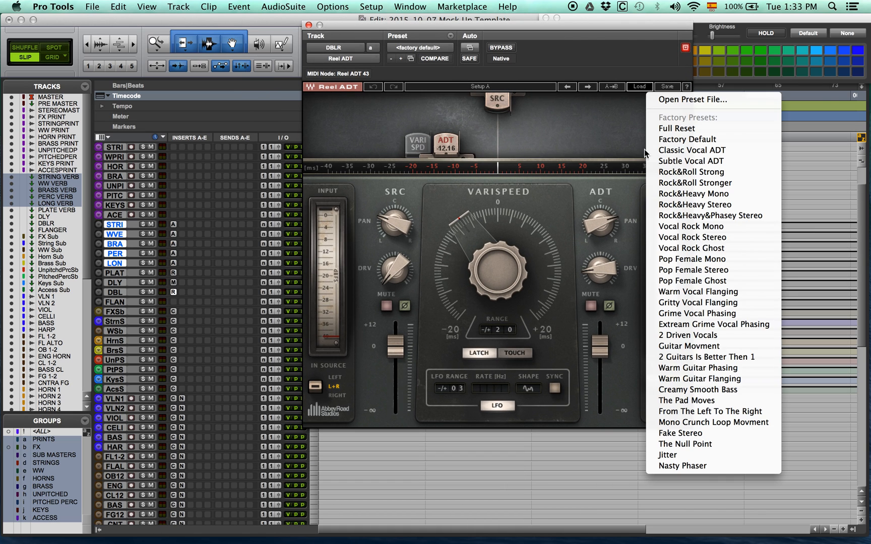
{"action": "left_click", "coordinate": [675, 434]}
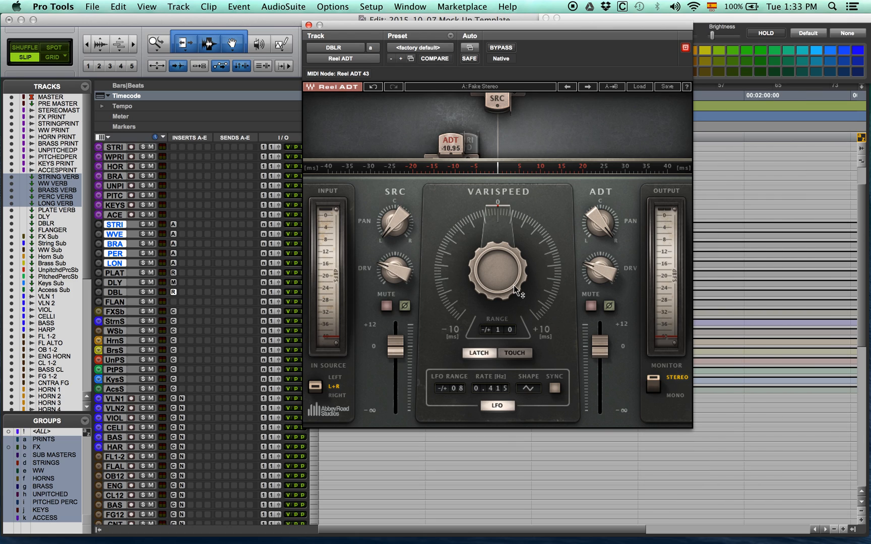
{"action": "mouse_move", "coordinate": [491, 389]}
{"action": "left_mouse_down"}
{"action": "mouse_move", "coordinate": [490, 418]}
{"action": "mouse_move", "coordinate": [497, 382]}
{"action": "left_mouse_up"}
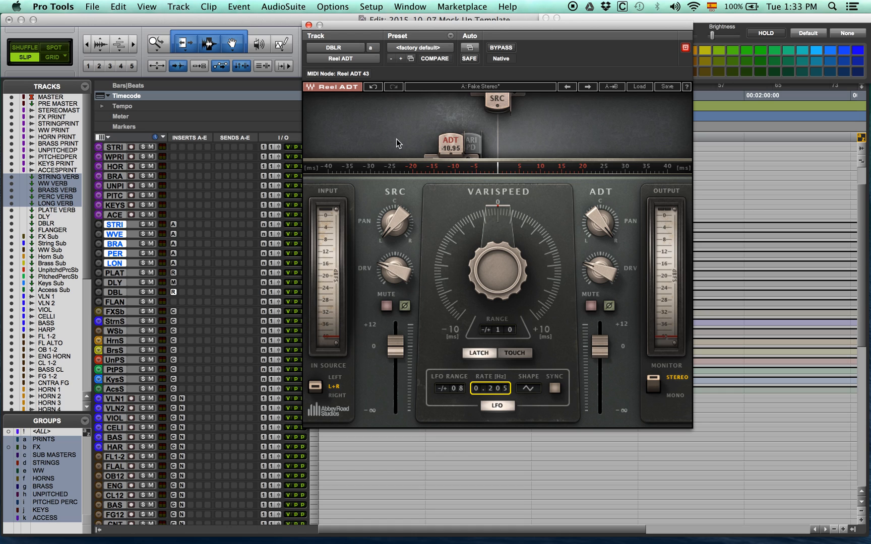
{"action": "left_click", "coordinate": [308, 25]}
Insert the multichannel MetaFlanger plug-in on the FLANGER track, set its Stereo value to 180, and close it
{"action": "left_click", "coordinate": [186, 308]}
{"action": "mouse_move", "coordinate": [193, 326]}
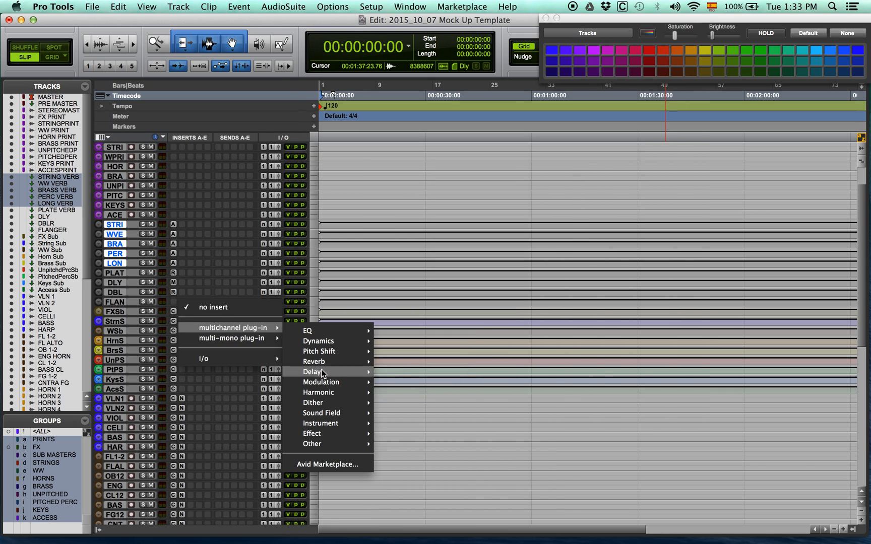
{"action": "mouse_move", "coordinate": [323, 394]}
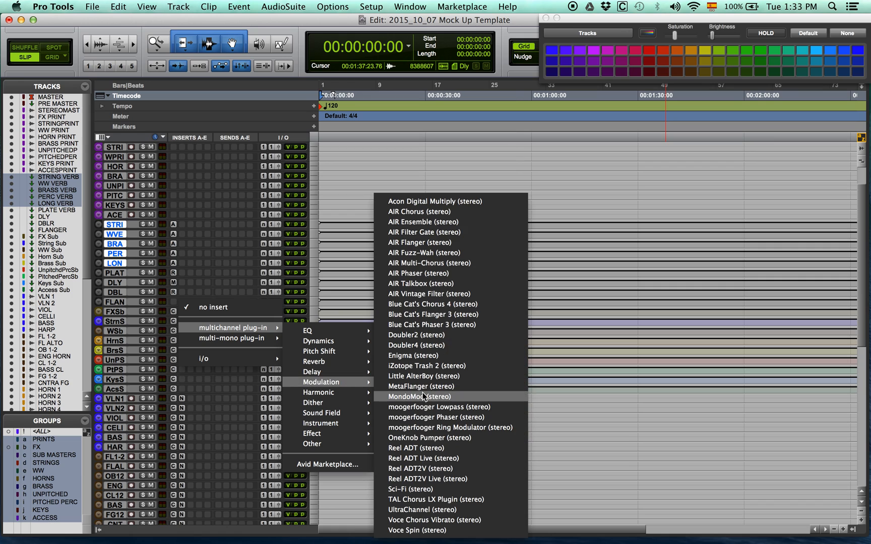
{"action": "left_click", "coordinate": [422, 387]}
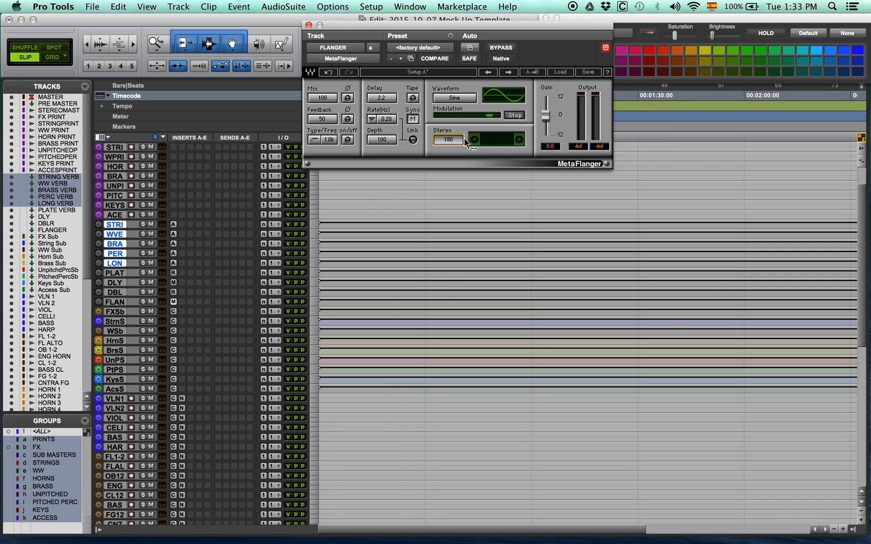
{"action": "left_click", "coordinate": [309, 24]}
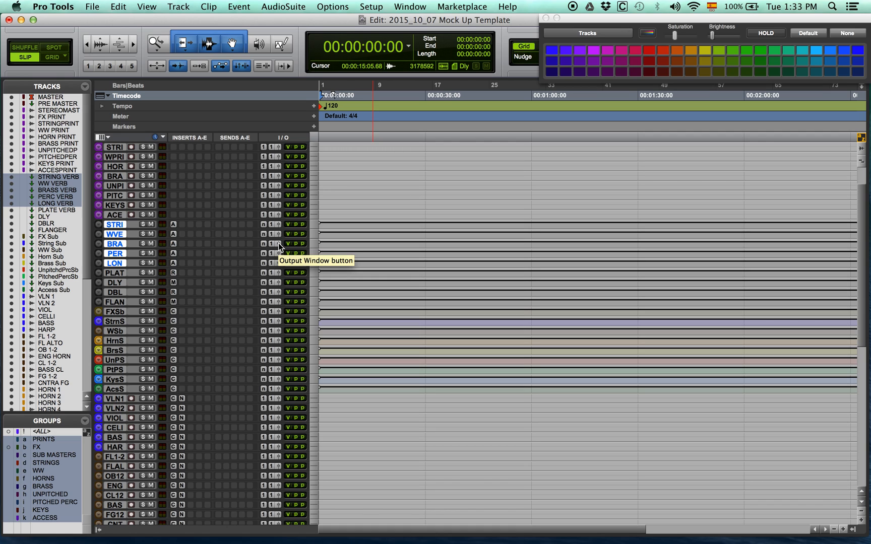
Enlarge the MASTER and PRE MASTER tracks and insert NLS Buss on PRE MASTER's insert b with the MIKE studio
{"action": "scroll", "coordinate": [211, 260], "scroll_direction": "up", "scroll_amount": 4}
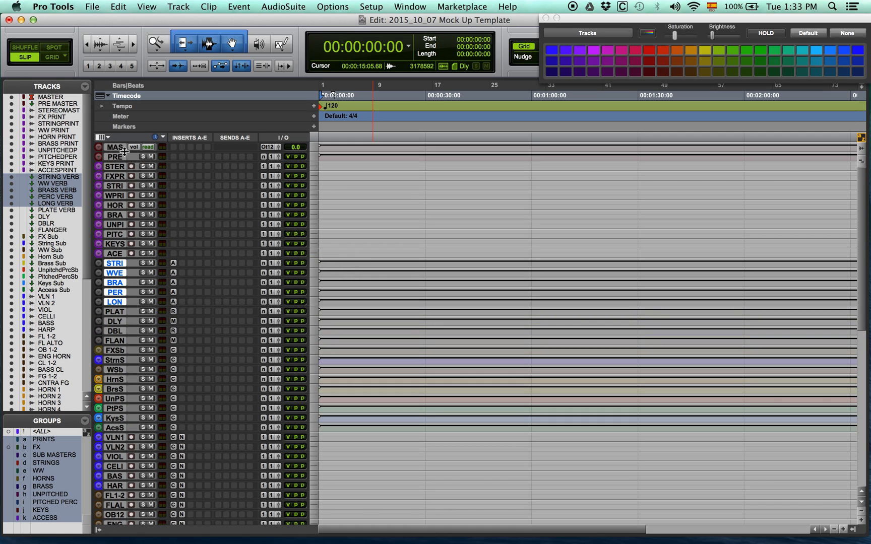
{"action": "left_click_drag", "start_coordinate": [124, 152], "coordinate": [122, 218]}
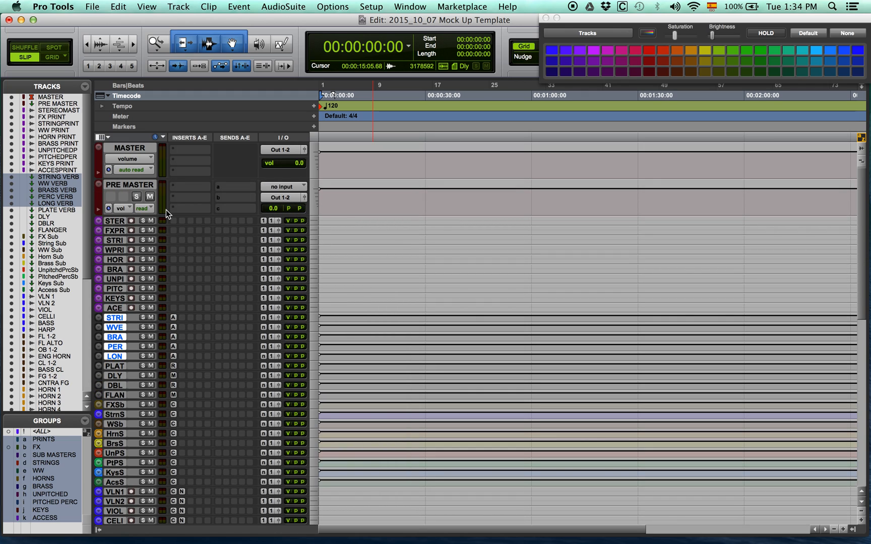
{"action": "left_click", "coordinate": [177, 199]}
{"action": "mouse_move", "coordinate": [235, 222]}
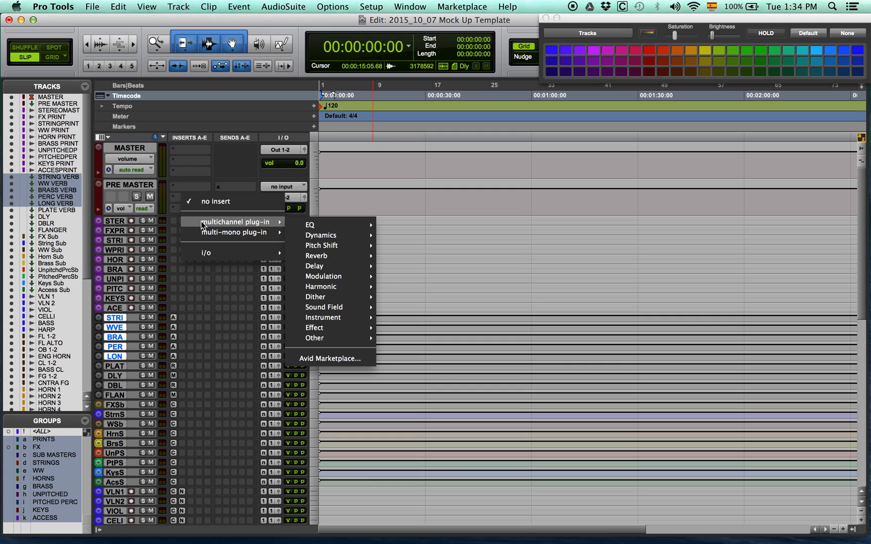
{"action": "mouse_move", "coordinate": [332, 288]}
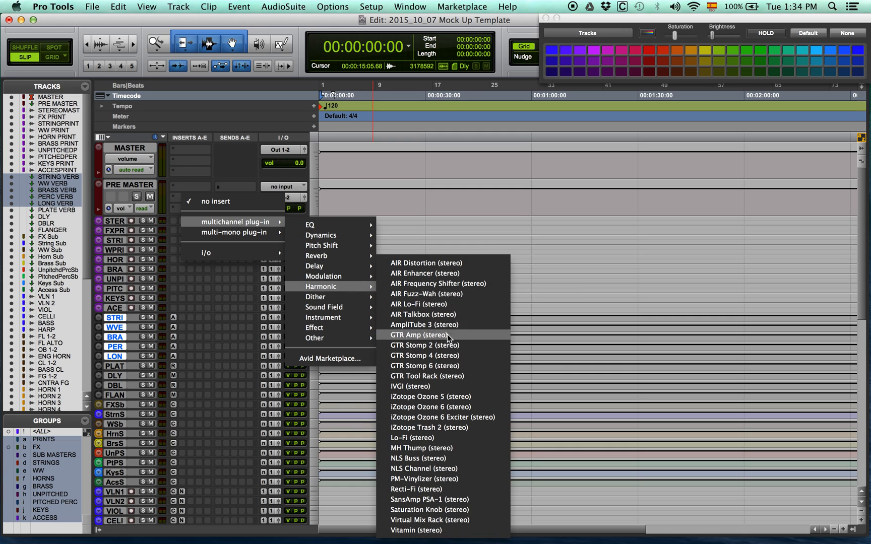
{"action": "left_click", "coordinate": [438, 458]}
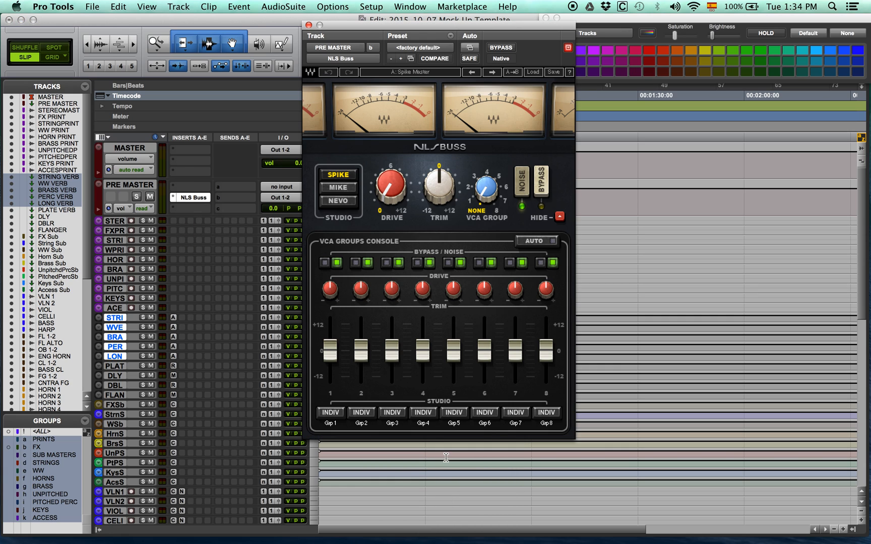
{"action": "left_click", "coordinate": [344, 193]}
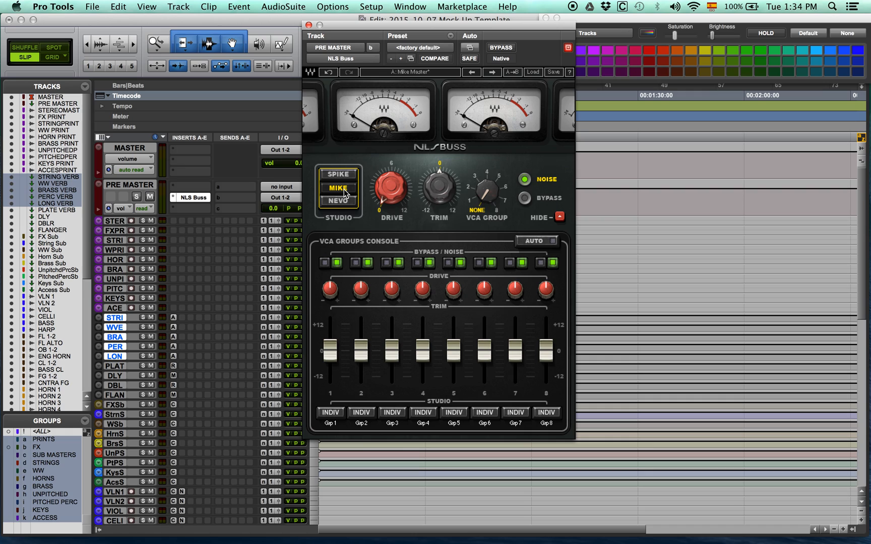
Rename NLS Buss VCA groups 1 to 4 as STRINGS, WW, HORNS and BRASS
{"action": "double_click", "coordinate": [329, 423]}
{"action": "type", "text": "STRING"}
{"action": "key", "text": "Return"}
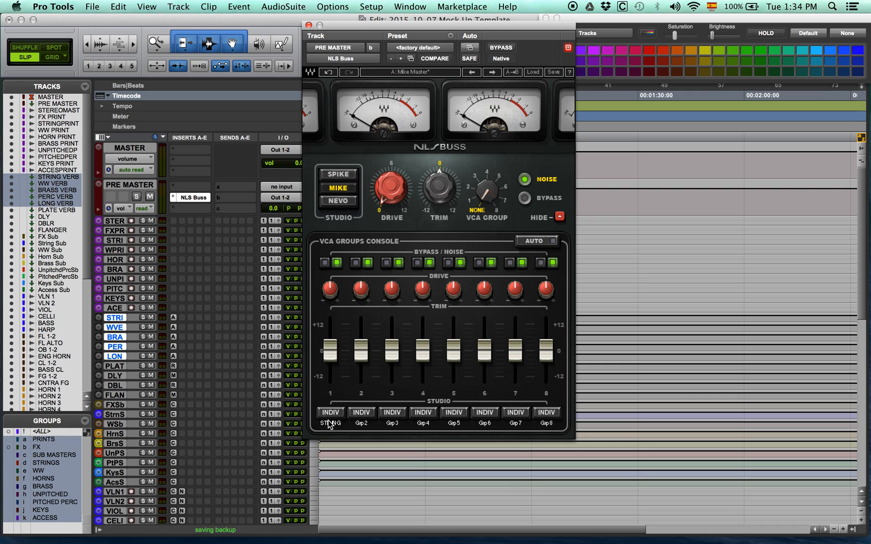
{"action": "double_click", "coordinate": [329, 423]}
{"action": "type", "text": "STRINGS"}
{"action": "key", "text": "Return"}
{"action": "double_click", "coordinate": [364, 423]}
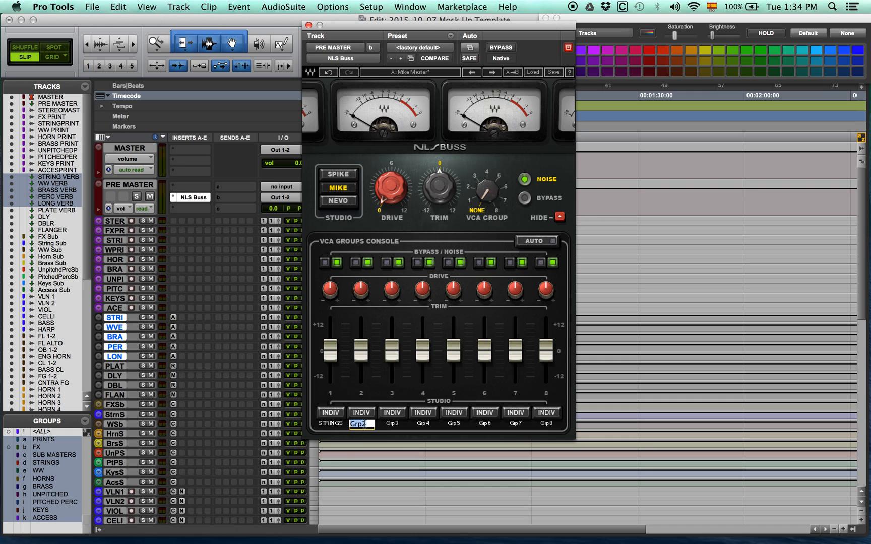
{"action": "type", "text": "WW"}
{"action": "key", "text": "Return"}
{"action": "double_click", "coordinate": [392, 423]}
{"action": "type", "text": "HORNS"}
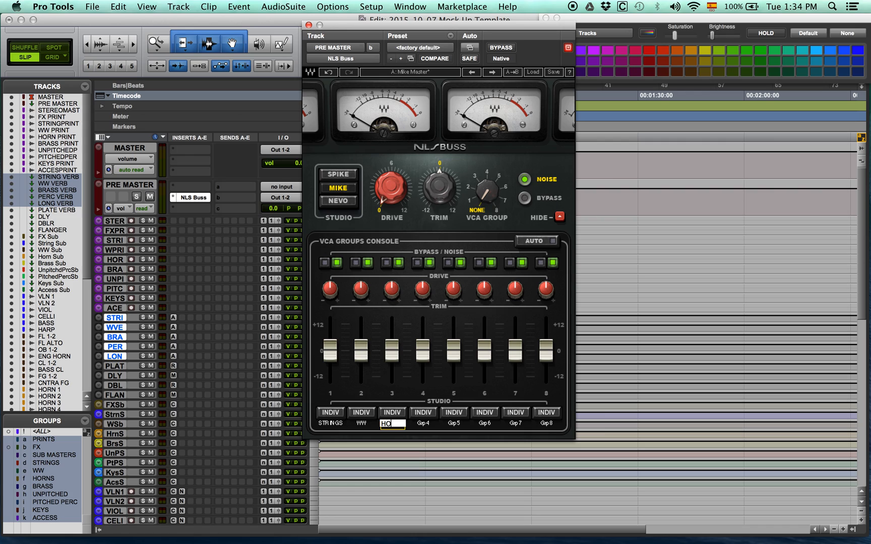
{"action": "key", "text": "Return"}
{"action": "double_click", "coordinate": [423, 424]}
{"action": "type", "text": "BRASS"}
{"action": "key", "text": "Return"}
Rename NLS Buss VCA groups 5 to 8 as PERC, PITCH P, KEYS and ACCESS
{"action": "double_click", "coordinate": [457, 424]}
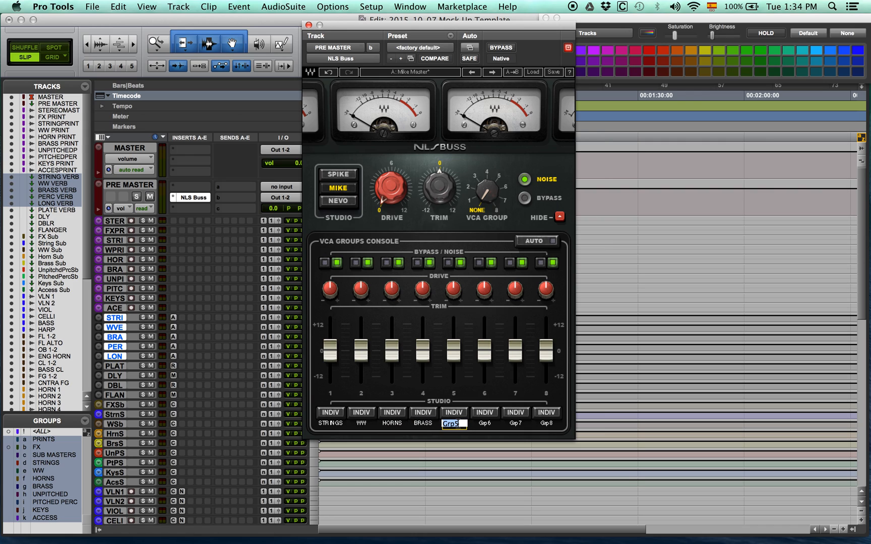
{"action": "type", "text": "PERC"}
{"action": "key", "text": "Return"}
{"action": "double_click", "coordinate": [485, 424]}
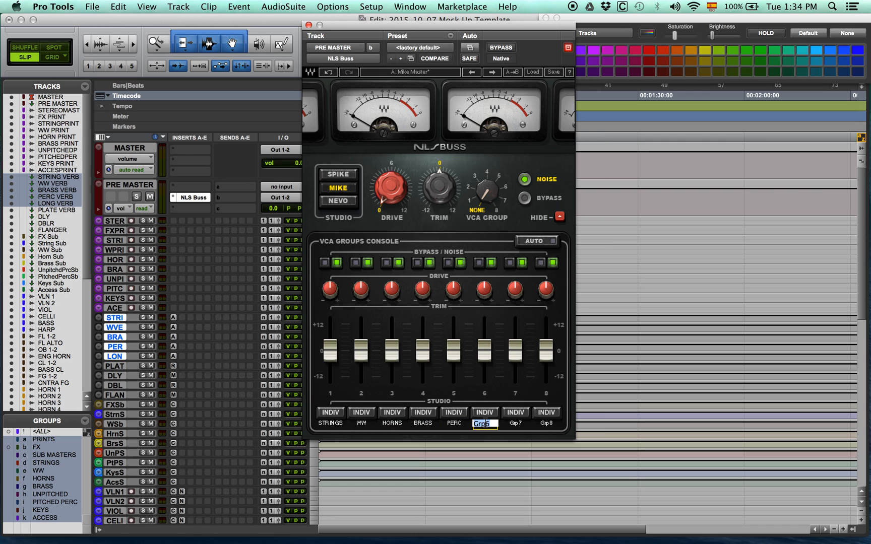
{"action": "type", "text": "PITCH P"}
{"action": "key", "text": "Return"}
{"action": "double_click", "coordinate": [515, 423]}
{"action": "type", "text": "KEYS"}
{"action": "key", "text": "Return"}
{"action": "double_click", "coordinate": [548, 423]}
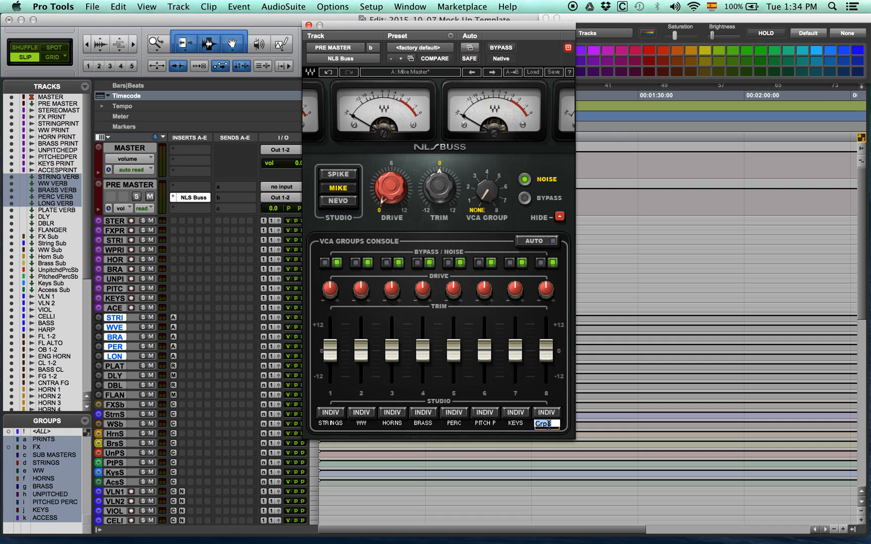
{"action": "type", "text": "ACCESS"}
{"action": "key", "text": "Return"}
Set the VCA group studios to Spike for STRINGS, Mike for WW and HORNS, and Nevo for BRASS
{"action": "left_click", "coordinate": [330, 412]}
{"action": "left_click", "coordinate": [332, 452]}
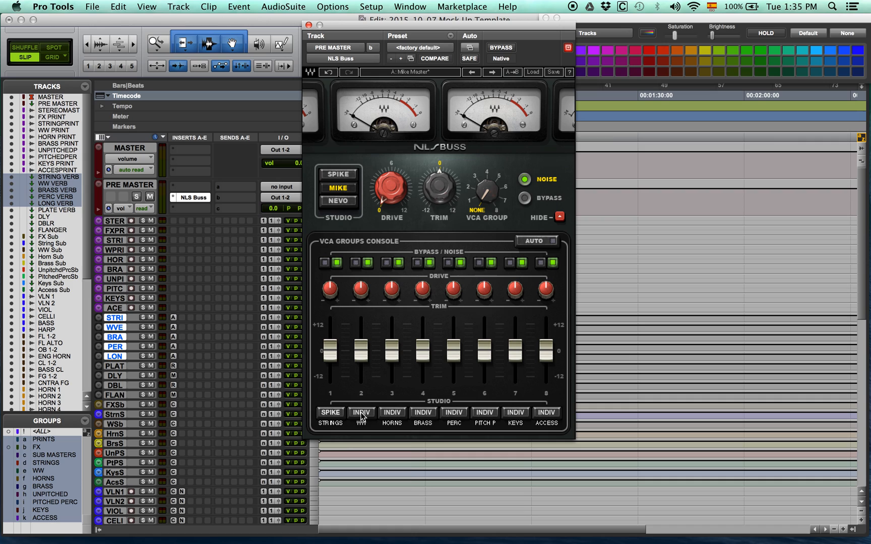
{"action": "left_click", "coordinate": [361, 412]}
{"action": "left_click", "coordinate": [363, 466]}
{"action": "left_click", "coordinate": [396, 416]}
{"action": "left_click", "coordinate": [402, 469]}
{"action": "left_click", "coordinate": [393, 413]}
{"action": "left_click", "coordinate": [405, 458]}
{"action": "left_click", "coordinate": [423, 413]}
{"action": "left_click", "coordinate": [432, 468]}
Set the VCA group studios to Nevo for PERC, Spike for PITCH P, Individual for KEYS and Mike for ACCESS, and close NLS Buss
{"action": "left_click", "coordinate": [453, 412]}
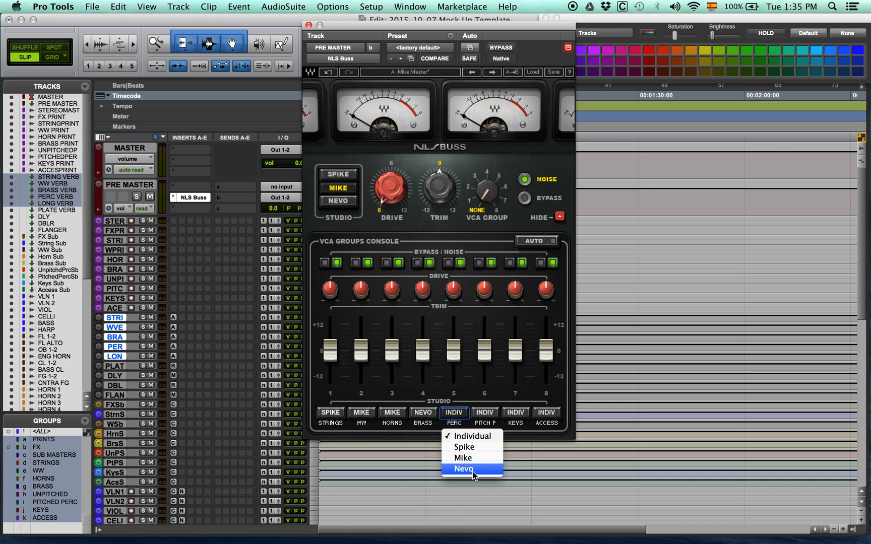
{"action": "left_click", "coordinate": [466, 469]}
{"action": "left_click", "coordinate": [484, 412]}
{"action": "left_click", "coordinate": [486, 447]}
{"action": "left_click", "coordinate": [514, 412]}
{"action": "left_click", "coordinate": [516, 437]}
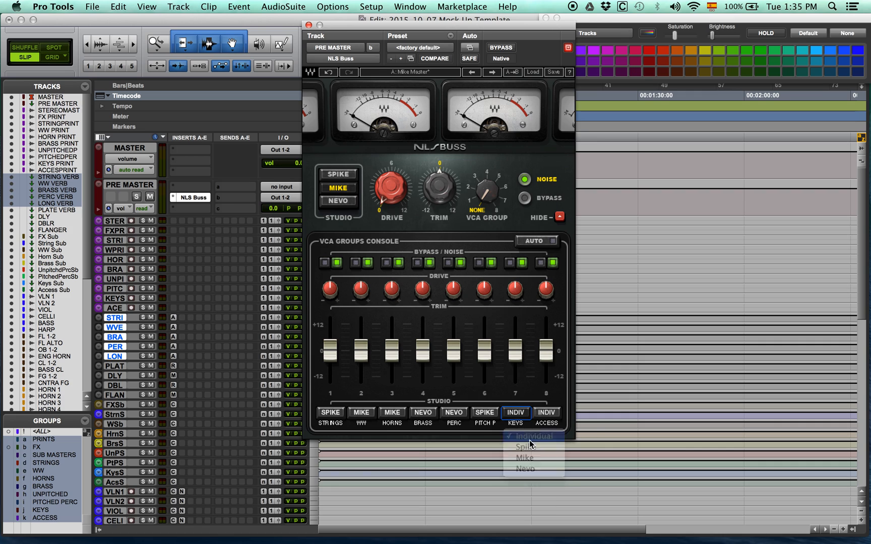
{"action": "left_click", "coordinate": [546, 412]}
{"action": "left_click", "coordinate": [562, 458]}
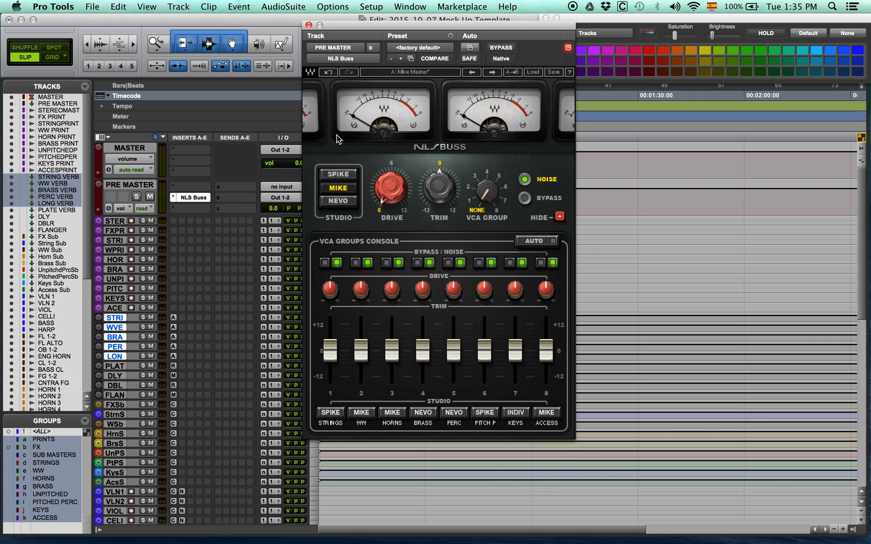
{"action": "left_click", "coordinate": [308, 25]}
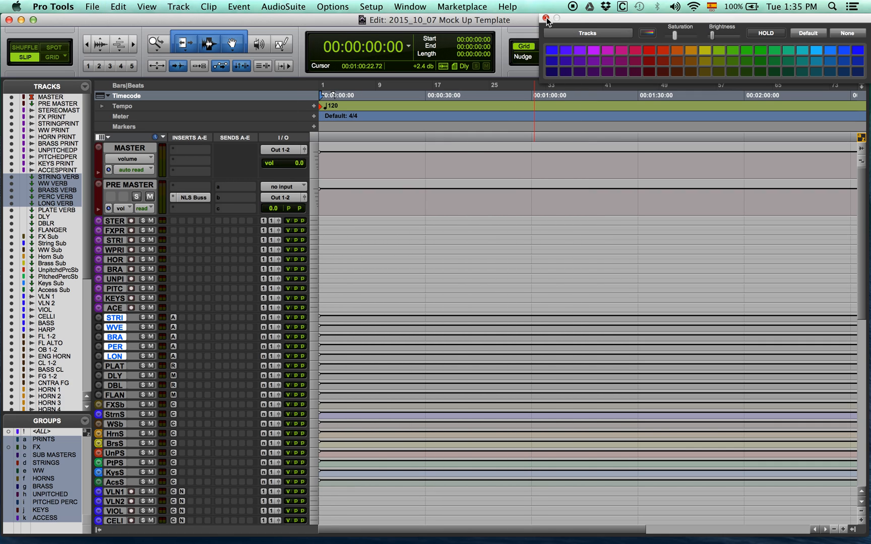
Close the color palette and check the VCA group assignment of the NLS Channels on the string tracks from VLN 1 to HARP
{"action": "left_click", "coordinate": [546, 18]}
{"action": "scroll", "coordinate": [412, 277], "scroll_direction": "down", "scroll_amount": 10}
{"action": "left_click", "coordinate": [181, 311]}
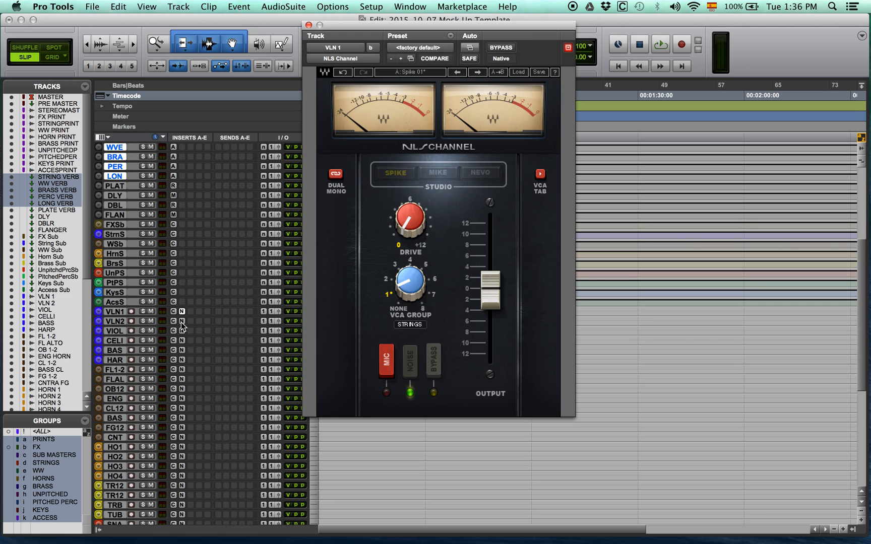
{"action": "left_click", "coordinate": [182, 341]}
{"action": "left_click", "coordinate": [182, 351]}
{"action": "left_click", "coordinate": [182, 360]}
Assign the NLS Channels on FL 1-2, FL ALTO, OB 1-2 and ENG HORN to VCA group 2, WW
{"action": "left_click", "coordinate": [182, 370]}
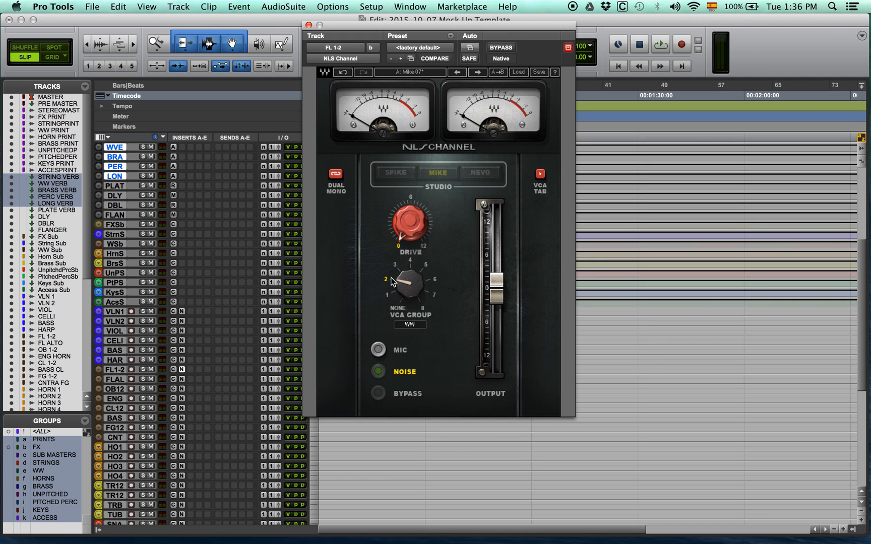
{"action": "left_click", "coordinate": [182, 380]}
{"action": "left_click", "coordinate": [387, 280]}
{"action": "left_click", "coordinate": [182, 389]}
{"action": "left_click", "coordinate": [386, 280]}
{"action": "left_click", "coordinate": [182, 398]}
{"action": "left_click", "coordinate": [385, 281]}
Assign the NLS Channels on CL 1-2, BASS CL, FG 1-2 and CNTRA FG to VCA group 2, WW
{"action": "left_click", "coordinate": [182, 408]}
{"action": "left_click", "coordinate": [386, 280]}
{"action": "left_click", "coordinate": [182, 418]}
{"action": "left_click", "coordinate": [386, 280]}
{"action": "left_click", "coordinate": [182, 427]}
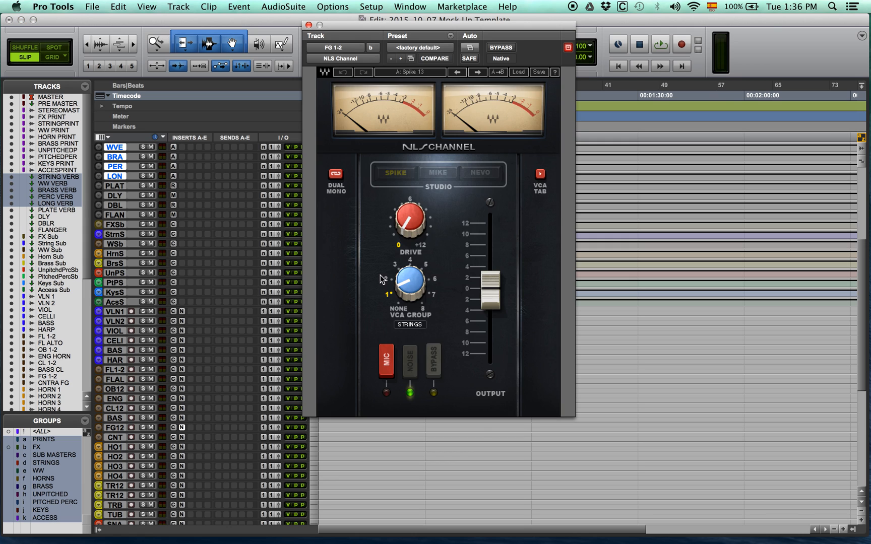
{"action": "left_click", "coordinate": [387, 281]}
{"action": "left_click", "coordinate": [182, 437]}
{"action": "left_click", "coordinate": [387, 280]}
Assign the NLS Channels on HORN 1 to HORN 4 to VCA group 3, HORNS
{"action": "scroll", "coordinate": [178, 422], "scroll_direction": "down", "scroll_amount": 5}
{"action": "left_click", "coordinate": [183, 360]}
{"action": "left_click", "coordinate": [392, 267]}
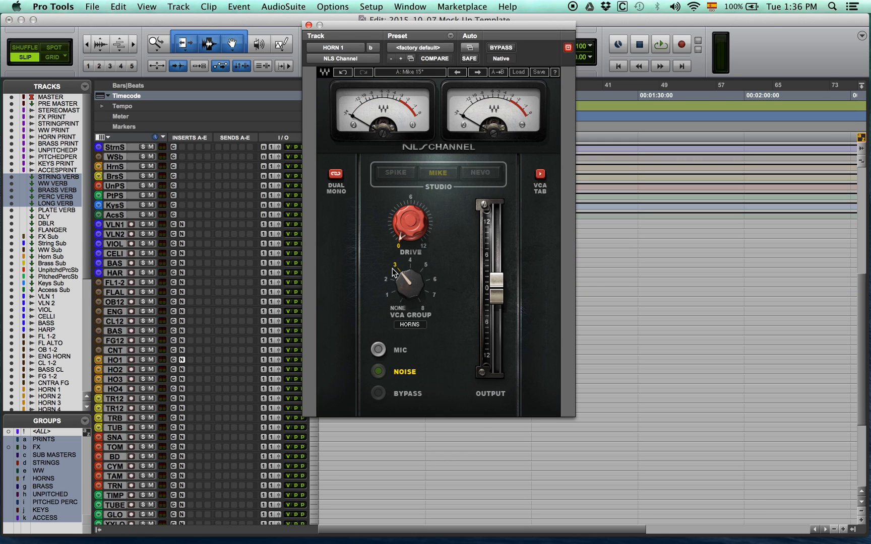
{"action": "left_click", "coordinate": [182, 370]}
{"action": "left_click", "coordinate": [392, 267]}
{"action": "left_click", "coordinate": [182, 380]}
{"action": "left_click", "coordinate": [182, 389]}
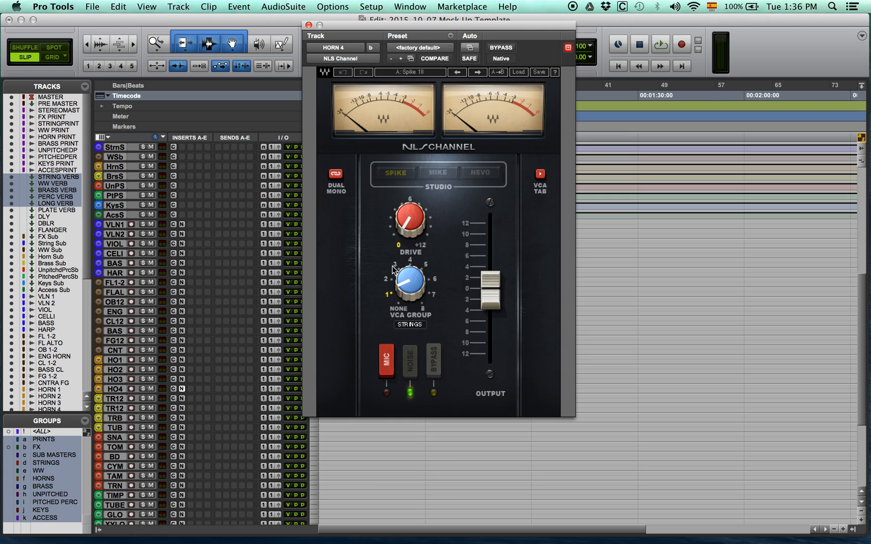
{"action": "left_click", "coordinate": [391, 268]}
Assign the NLS Channels on the brass tracks below the horns to VCA group 4, BRASS
{"action": "left_click", "coordinate": [182, 399]}
{"action": "left_click", "coordinate": [410, 261]}
{"action": "left_click", "coordinate": [183, 408]}
{"action": "left_click", "coordinate": [410, 261]}
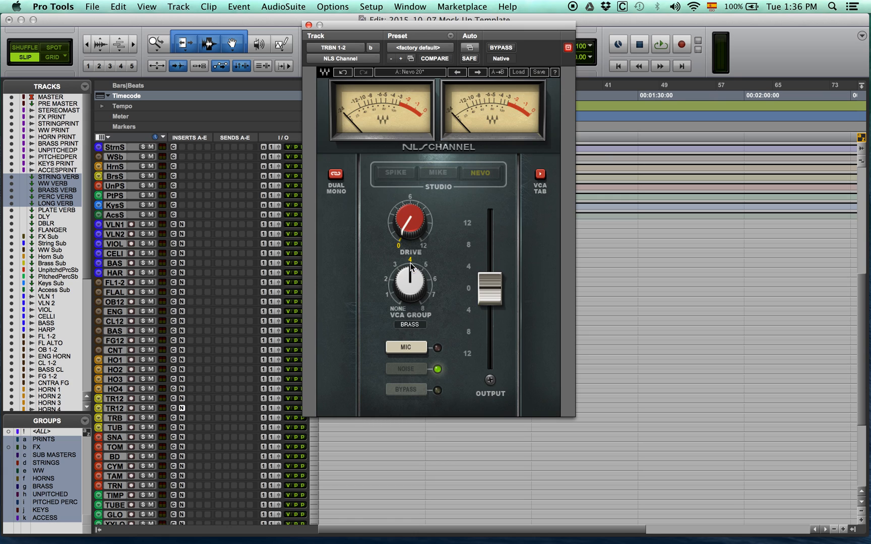
{"action": "left_click", "coordinate": [182, 418]}
{"action": "left_click", "coordinate": [411, 262]}
Assign the NLS Channels on the unpitched percussion tracks, from SNARE to TRNGL, to VCA group 5, PERC
{"action": "left_click", "coordinate": [182, 447]}
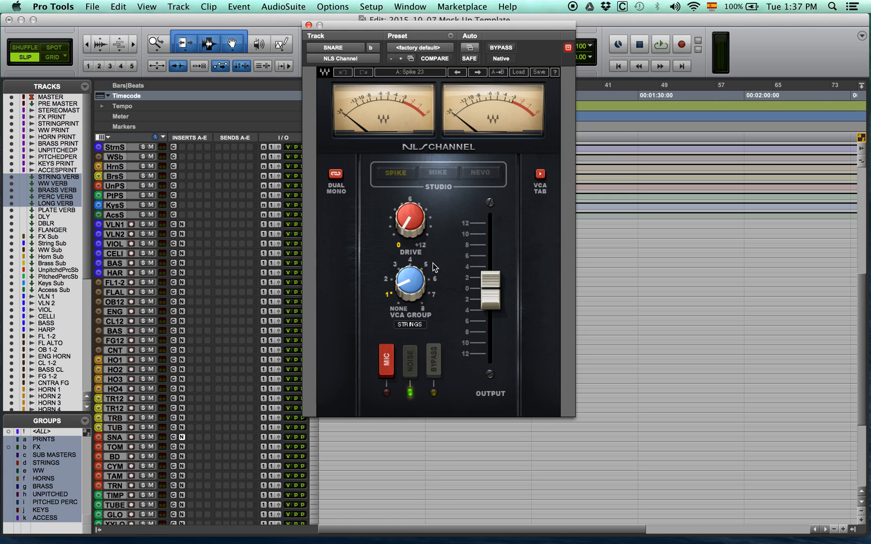
{"action": "left_click", "coordinate": [424, 266]}
{"action": "left_click", "coordinate": [182, 456]}
{"action": "left_click", "coordinate": [424, 265]}
{"action": "left_click", "coordinate": [181, 467]}
{"action": "left_click", "coordinate": [425, 266]}
{"action": "left_click", "coordinate": [182, 476]}
{"action": "left_click", "coordinate": [425, 266]}
{"action": "left_click", "coordinate": [181, 495]}
Assign the NLS Channels on the pitched percussion tracks to VCA group 6, PITCH P, and those on the keyboard tracks to group 7, KEYS
{"action": "scroll", "coordinate": [187, 349], "scroll_direction": "down", "scroll_amount": 5}
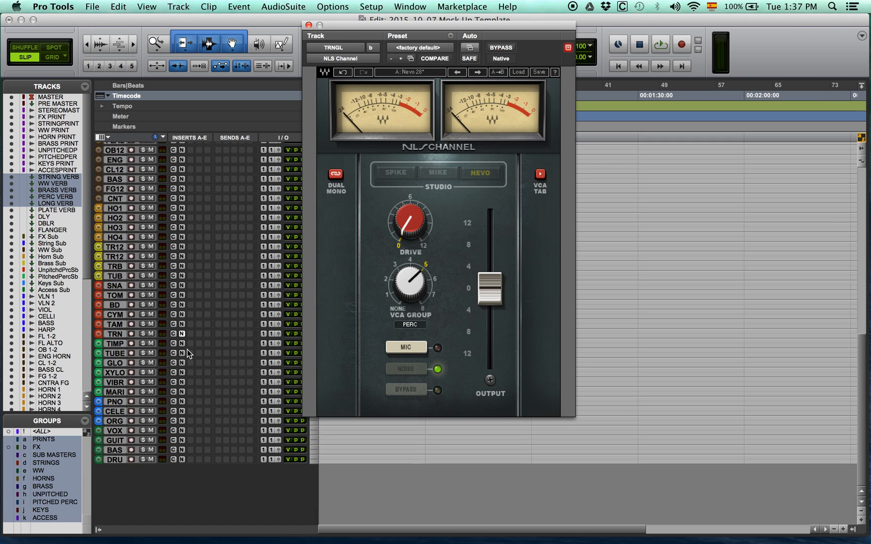
{"action": "left_click", "coordinate": [428, 276]}
{"action": "left_click", "coordinate": [182, 363]}
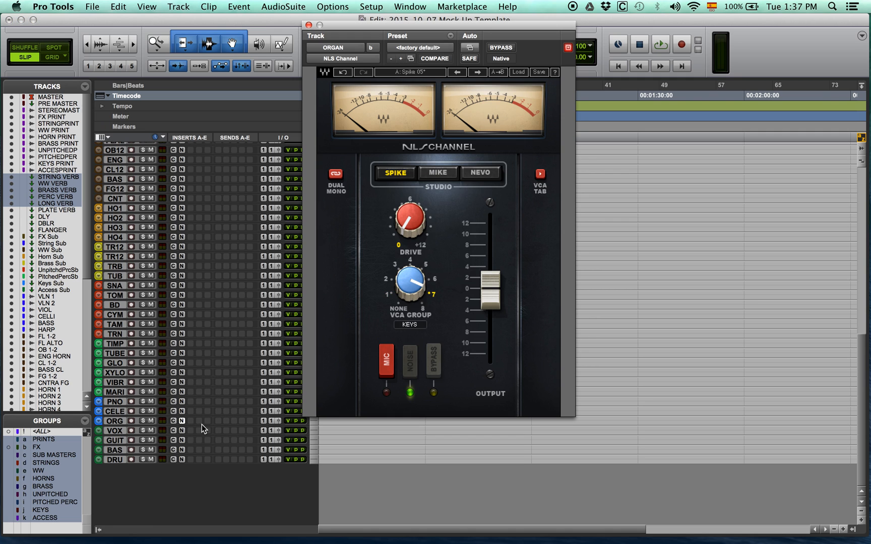
Assign the NLS Channels on the vocal, guitar, electric bass and drum tracks to VCA group 8, ACCESS, and close the plug-in
{"action": "left_click", "coordinate": [182, 430]}
{"action": "left_click", "coordinate": [182, 440]}
{"action": "left_click", "coordinate": [182, 450]}
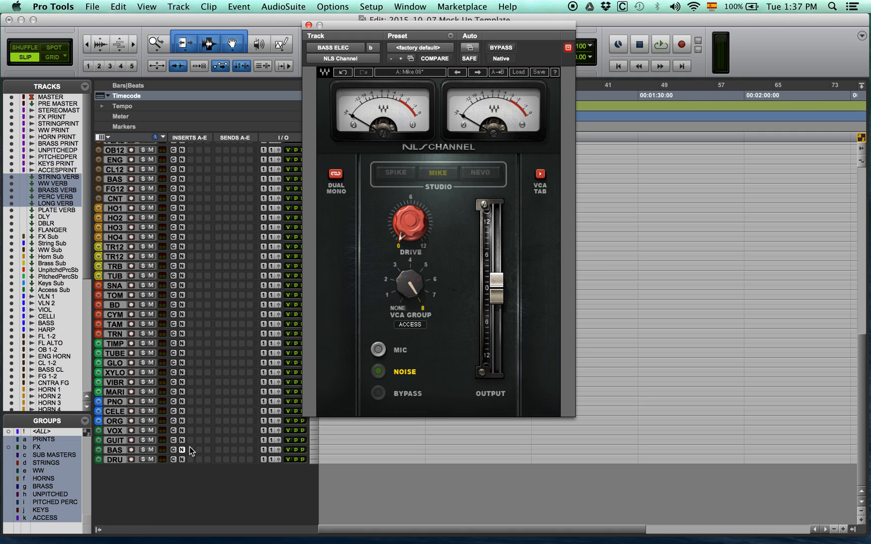
{"action": "left_click", "coordinate": [182, 459]}
{"action": "left_click", "coordinate": [309, 25]}
{"action": "scroll", "coordinate": [420, 321], "scroll_direction": "up", "scroll_amount": 10}
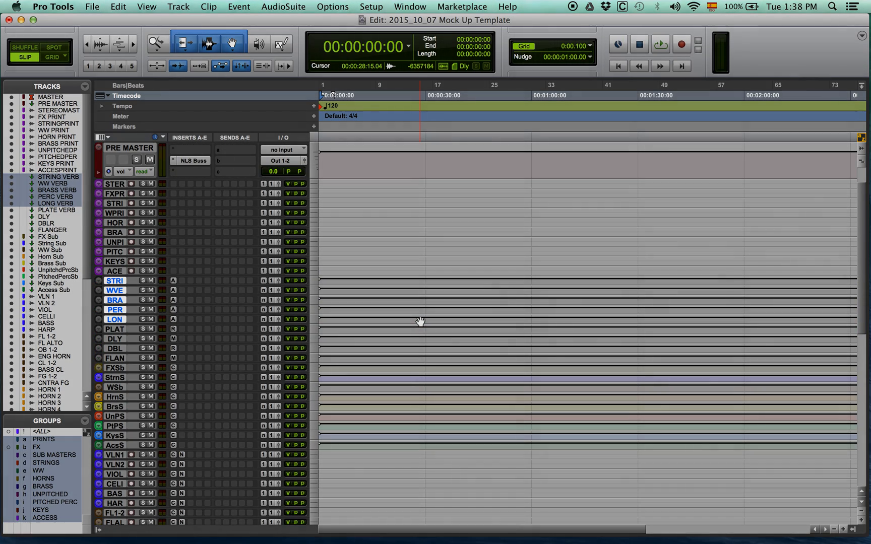